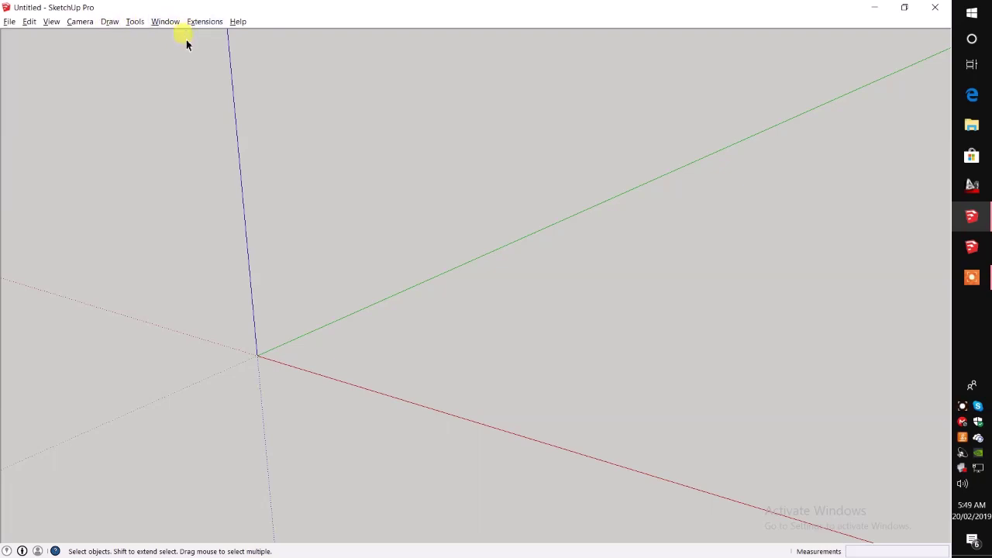
Postpone the Windows restart by an hour, browse the File, Edit and Draw menus, then open View.
click(11, 22)
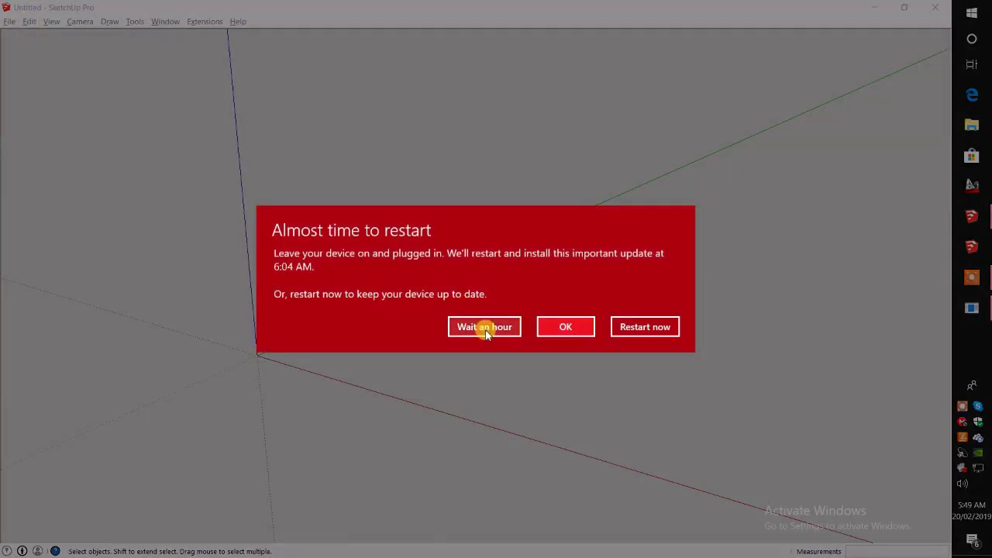
click(485, 329)
click(29, 21)
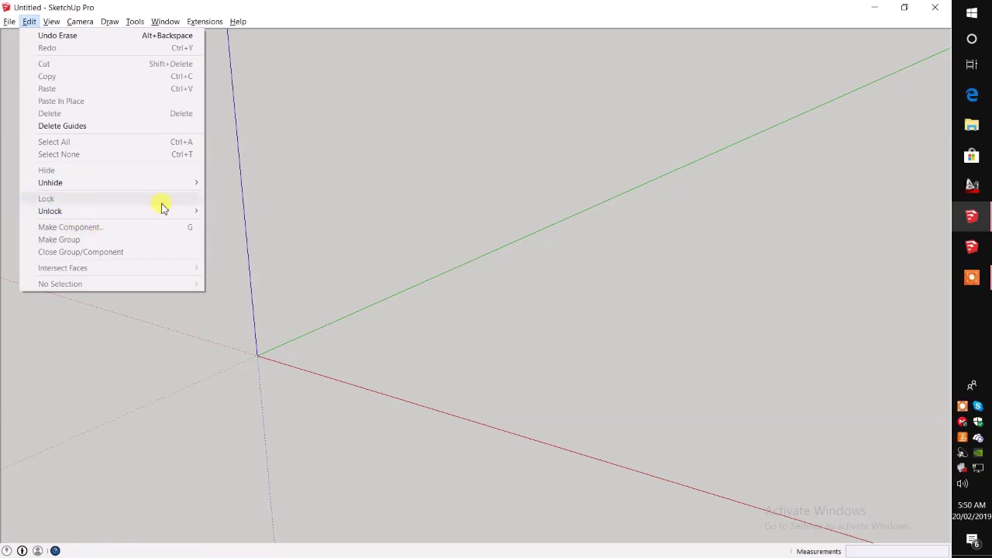
click(309, 265)
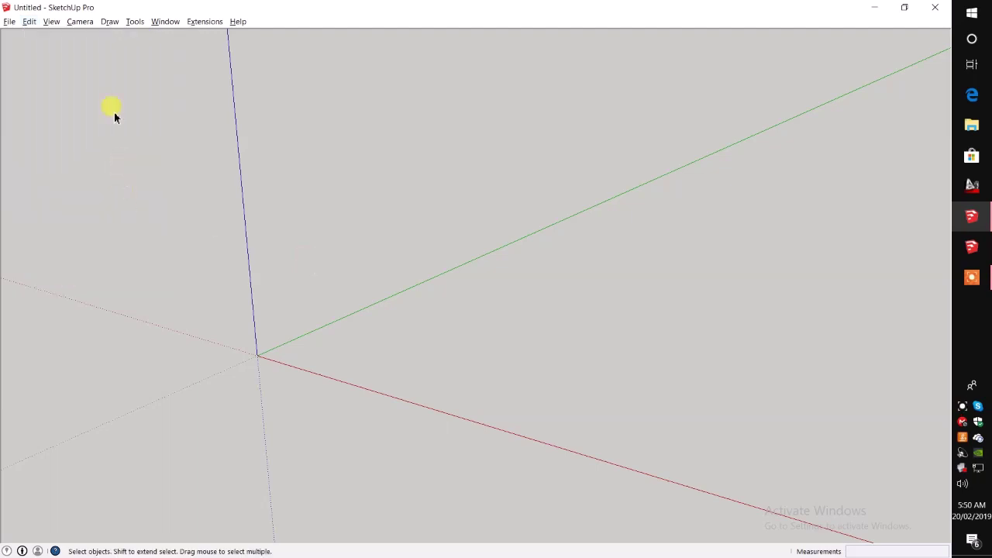
click(51, 21)
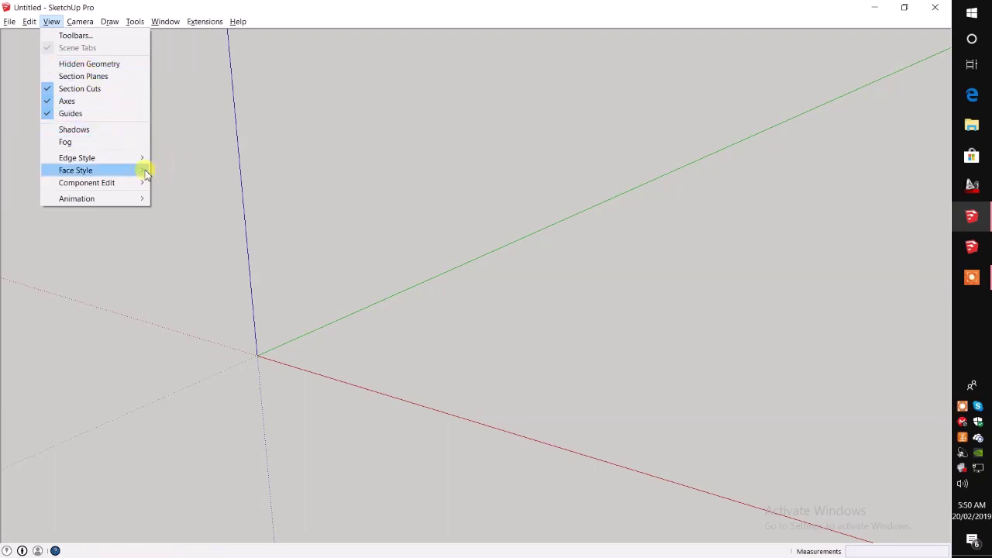
mouse_move(109, 21)
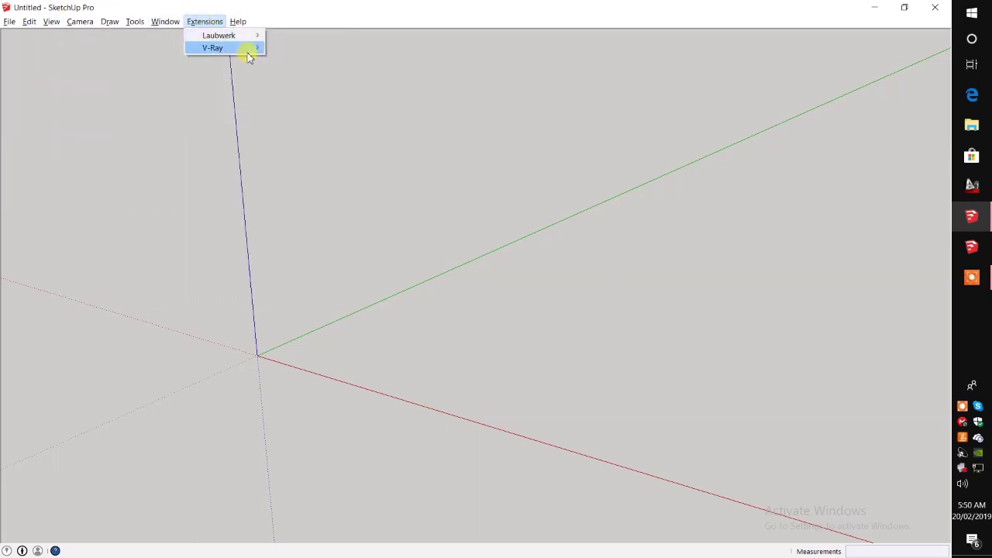
click(524, 152)
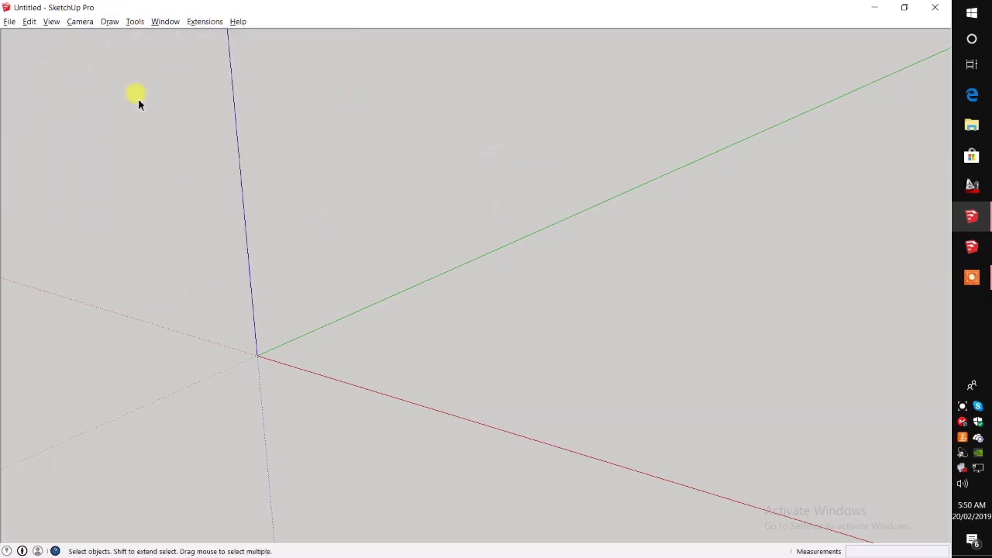
click(52, 22)
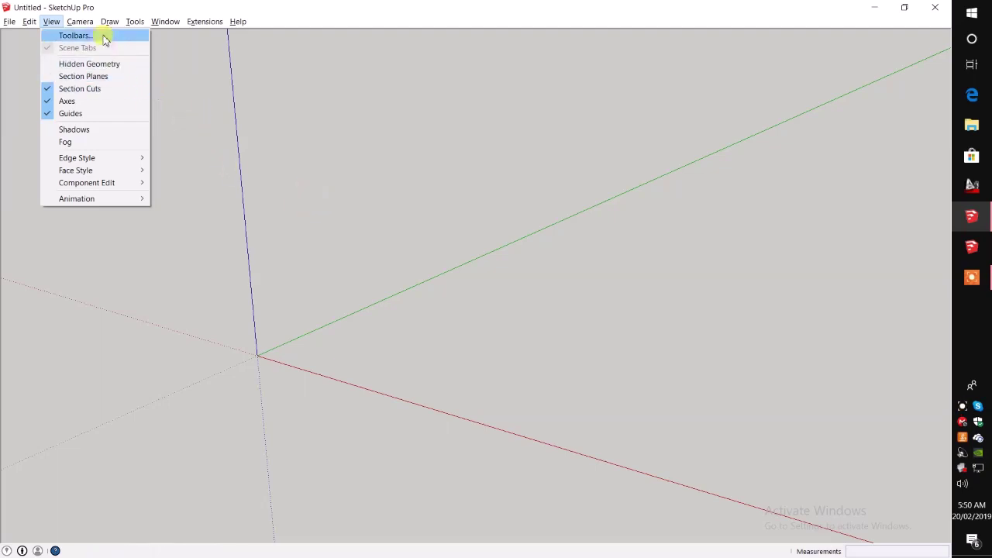
In View > Toolbars, turn on Advanced Camera Tools, Camera, Classifier and Construction.
click(22, 79)
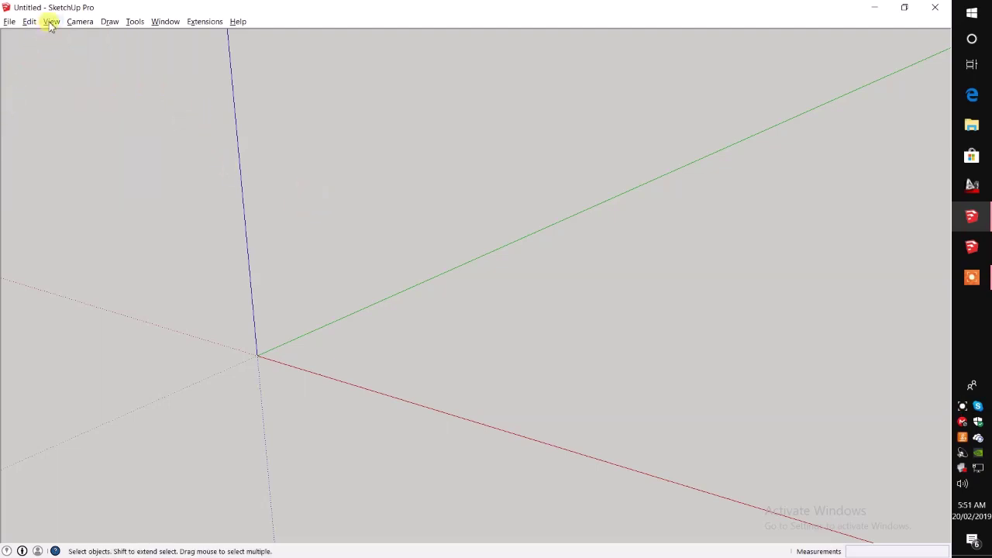
click(50, 21)
click(66, 35)
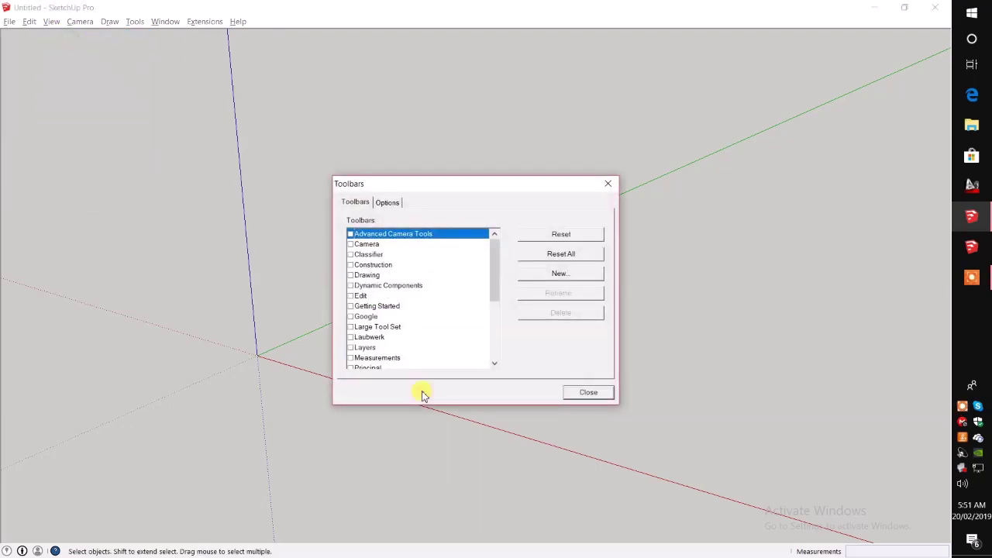
click(350, 234)
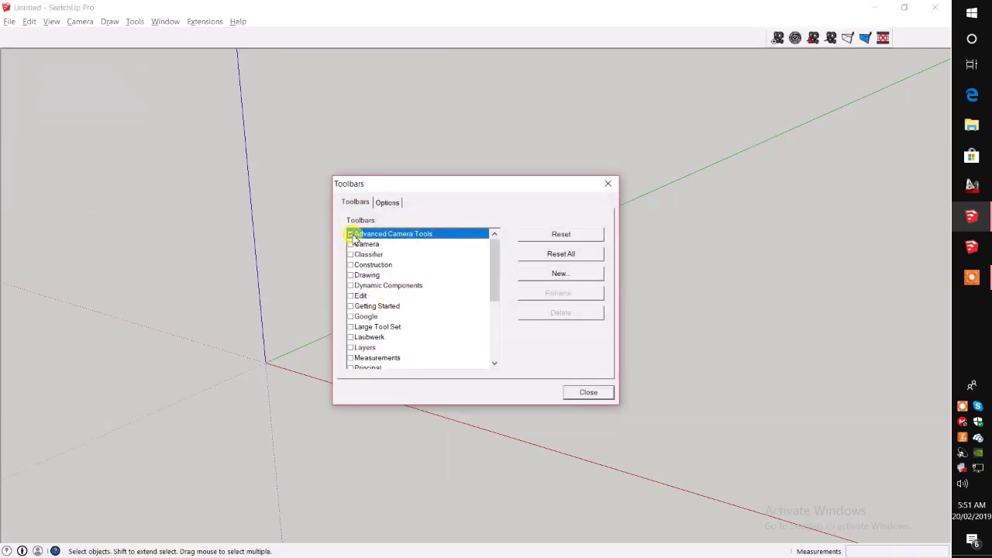
click(351, 234)
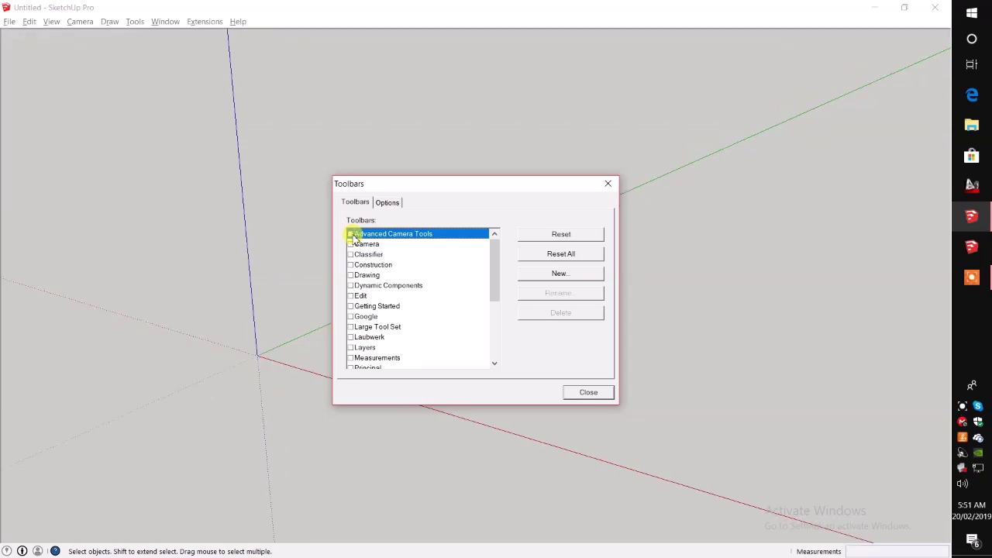
click(351, 235)
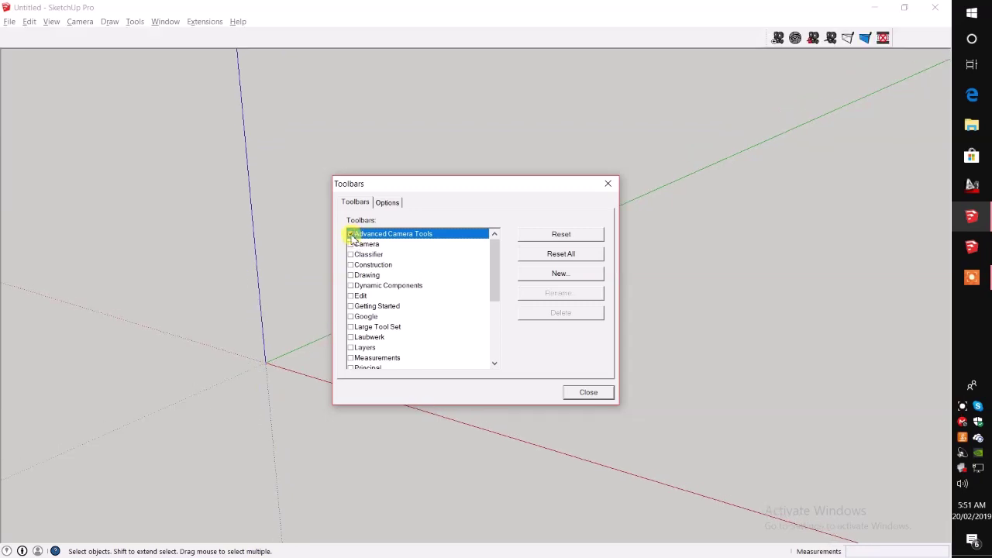
click(350, 244)
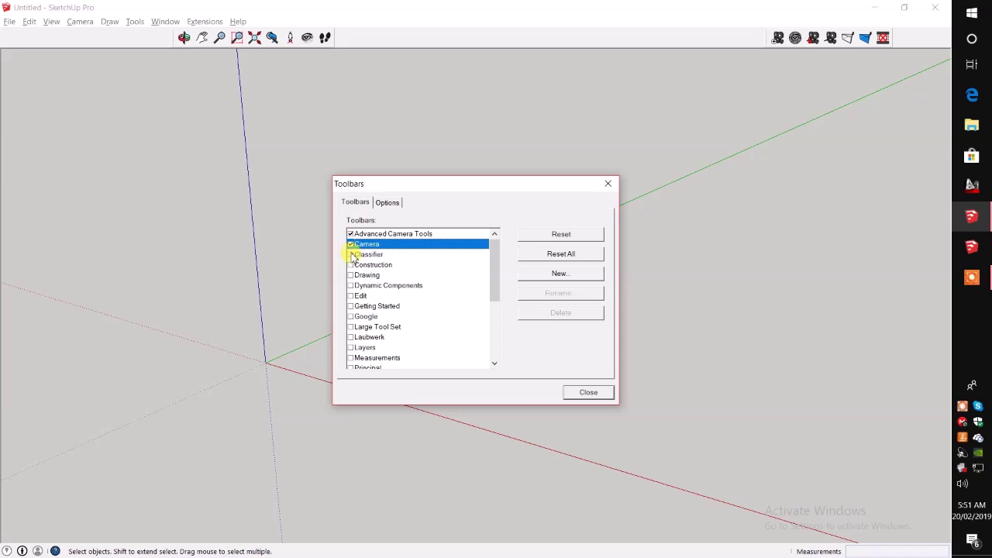
click(352, 255)
click(353, 264)
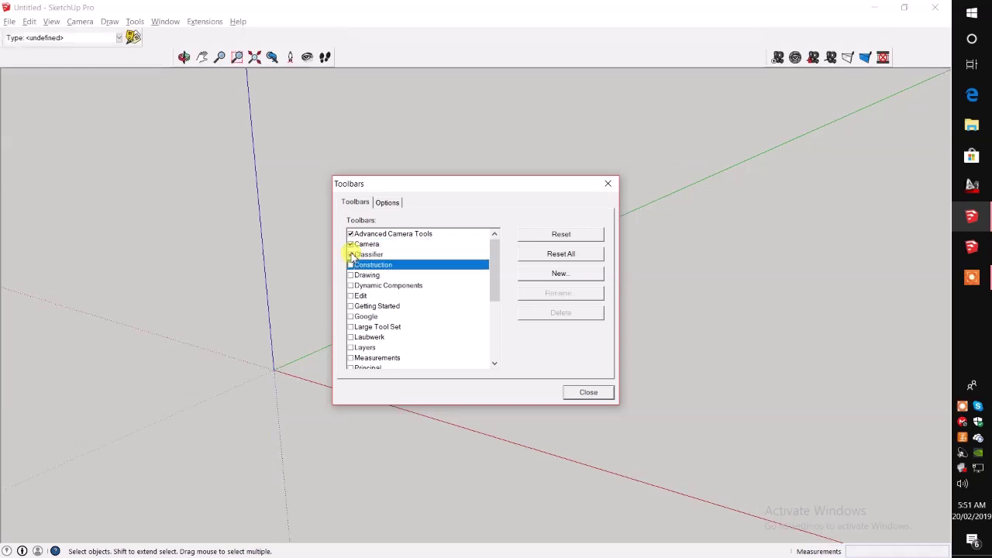
key(space)
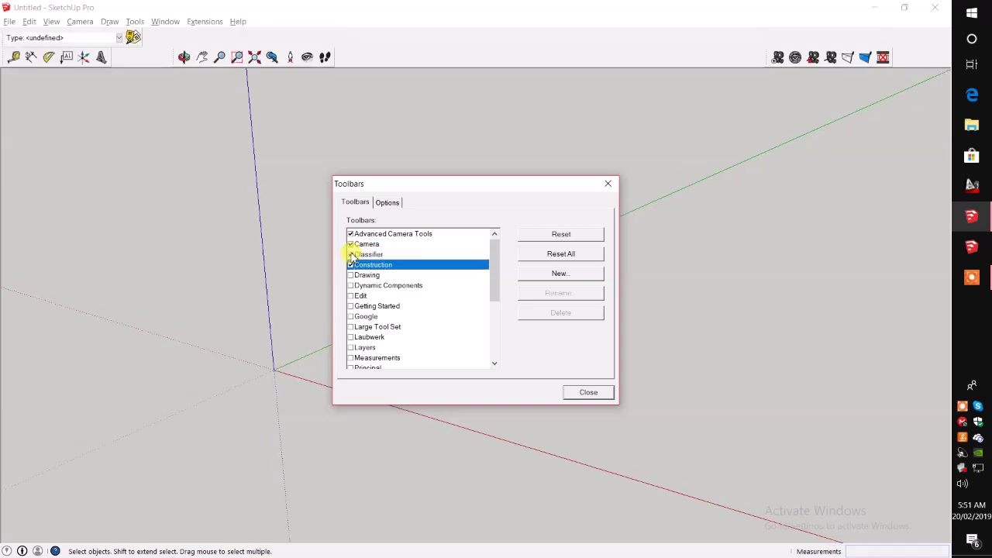
Turn on the Drawing, Dynamic Components, Edit, Getting Started, Google and Large Tool Set toolbars.
key(Down)
key(space)
key(Down)
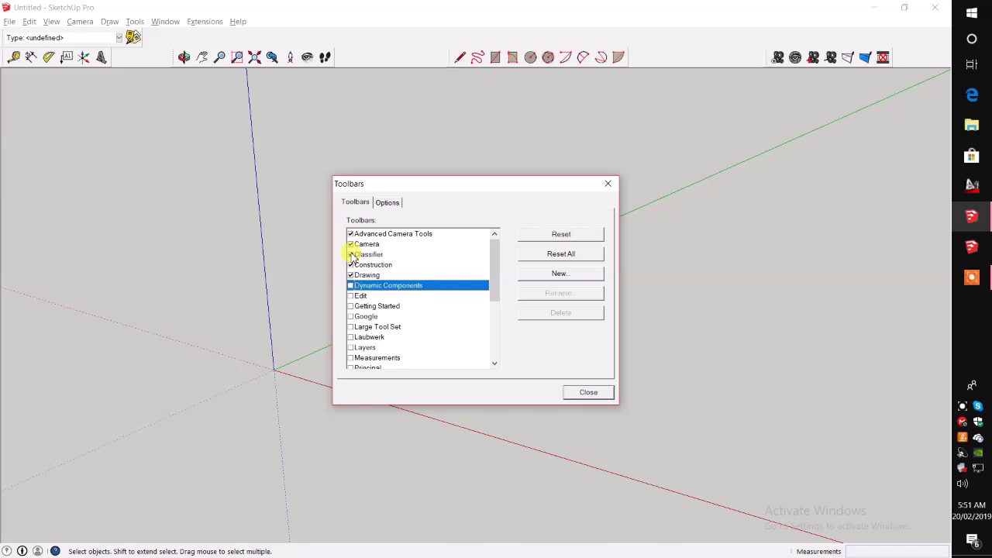
key(space)
key(Down)
key(space)
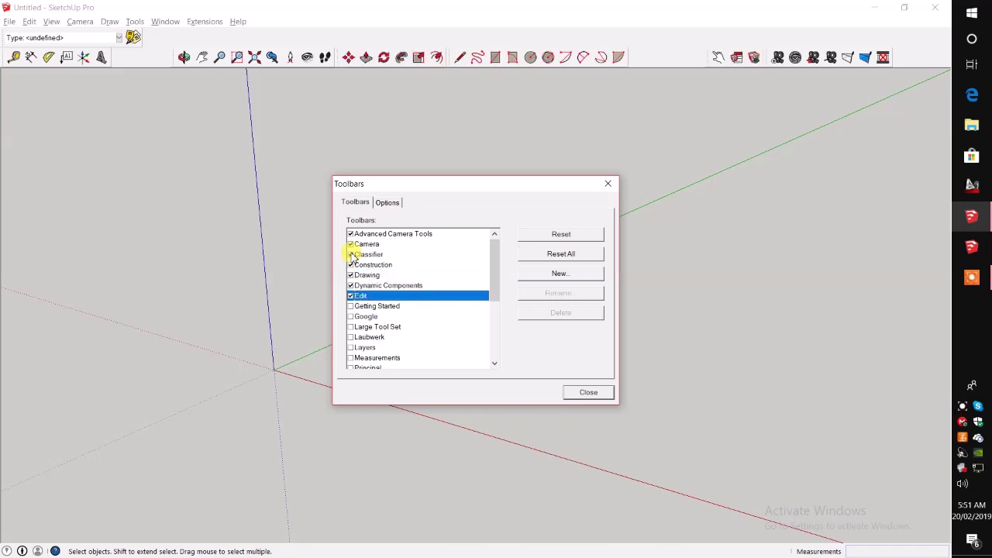
key(Down)
key(space)
key(space)
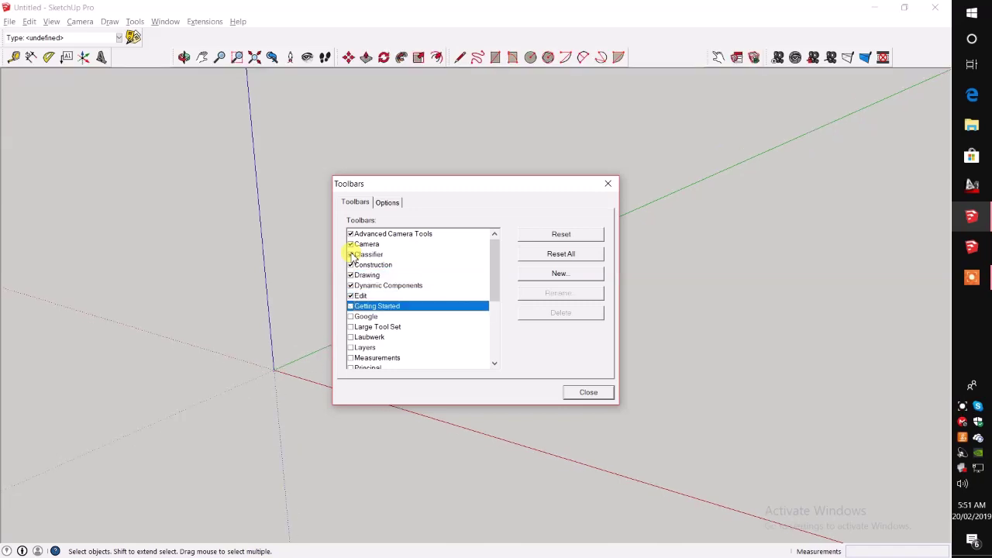
key(space)
key(space)
key(Down)
key(space)
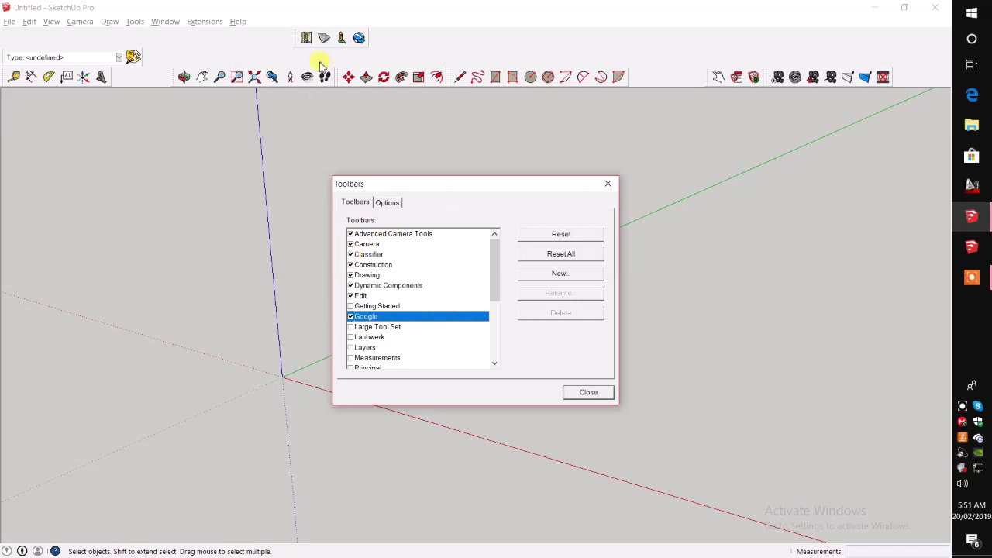
key(Down)
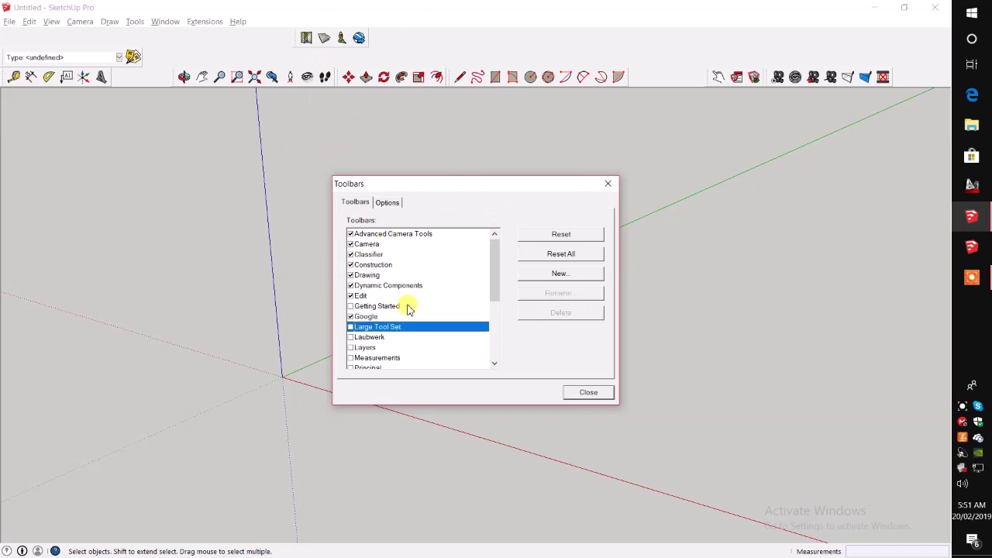
key(space)
key(space)
key(Down)
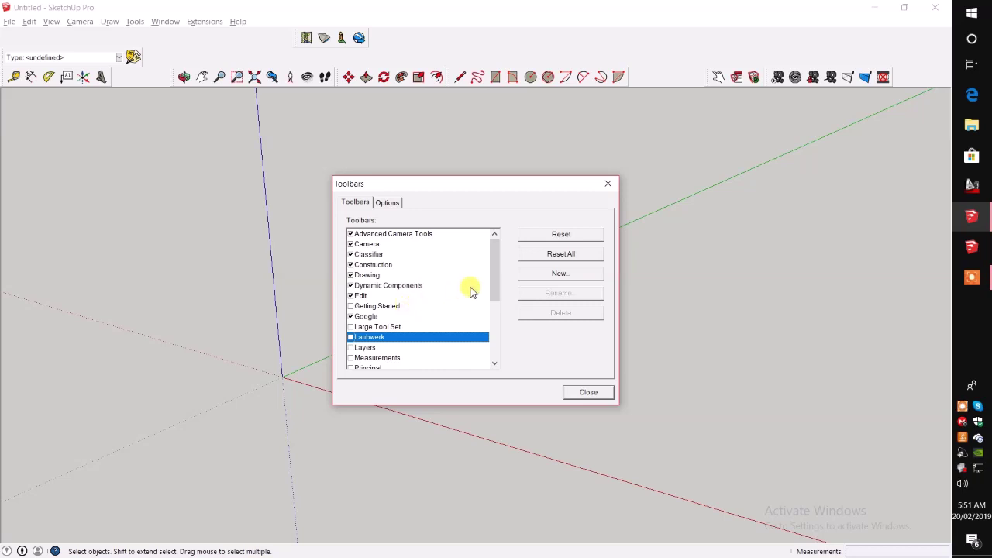
Turn on the Layers, Measurements, Principal and Sandbox toolbars.
drag(497, 281, 499, 298)
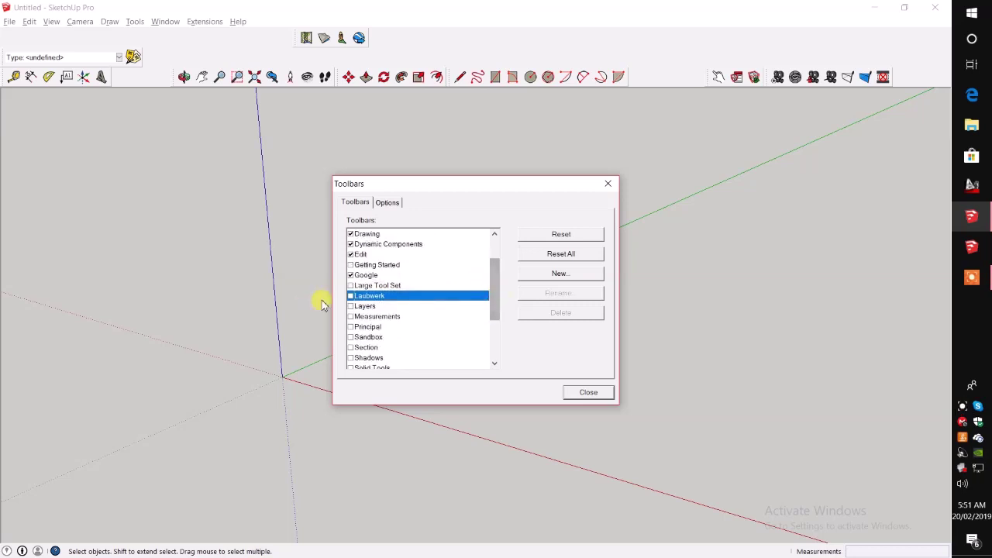
click(357, 307)
key(space)
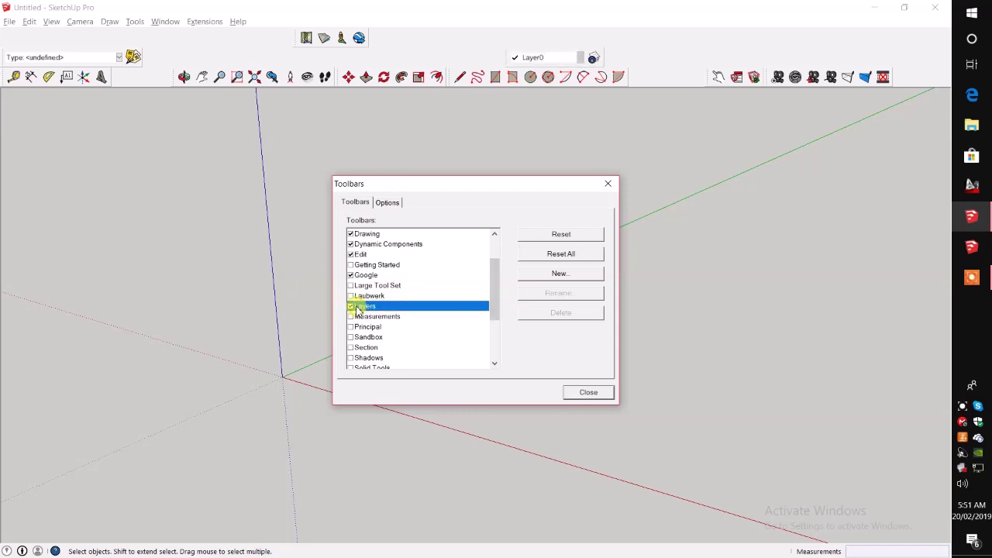
key(Down)
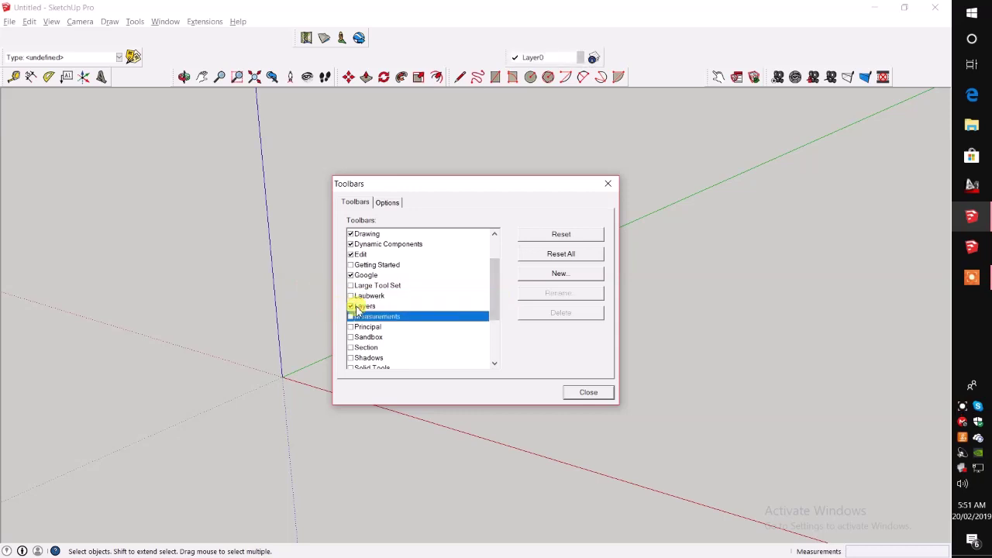
key(space)
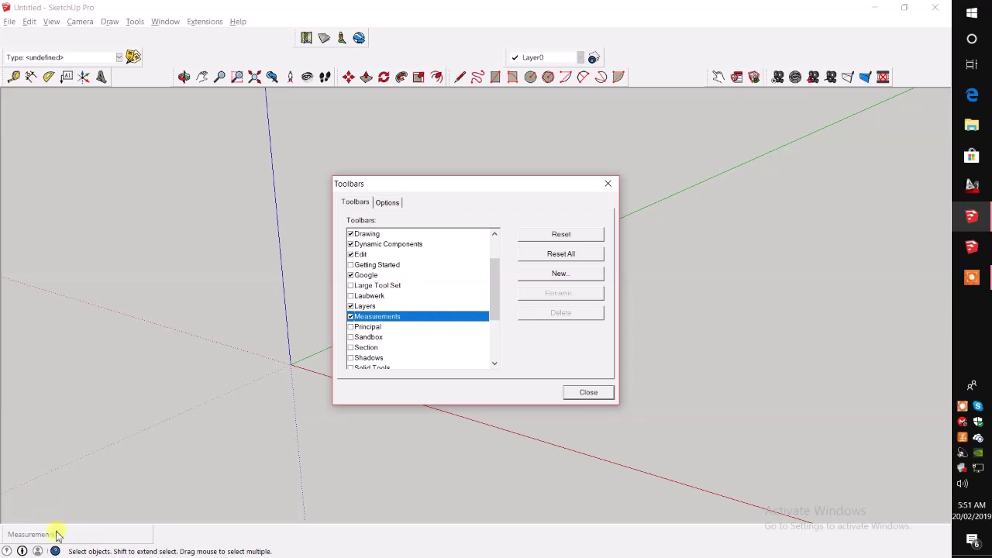
key(Down)
key(space)
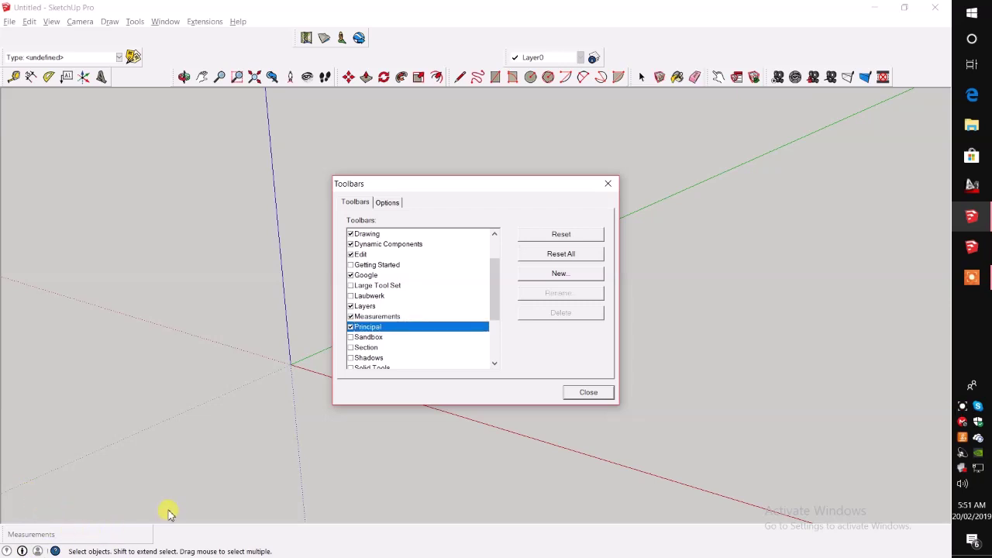
key(Down)
key(space)
Turn on the Section, Shadows, Solid Tools and Standard toolbars.
key(Down)
key(space)
key(Down)
key(space)
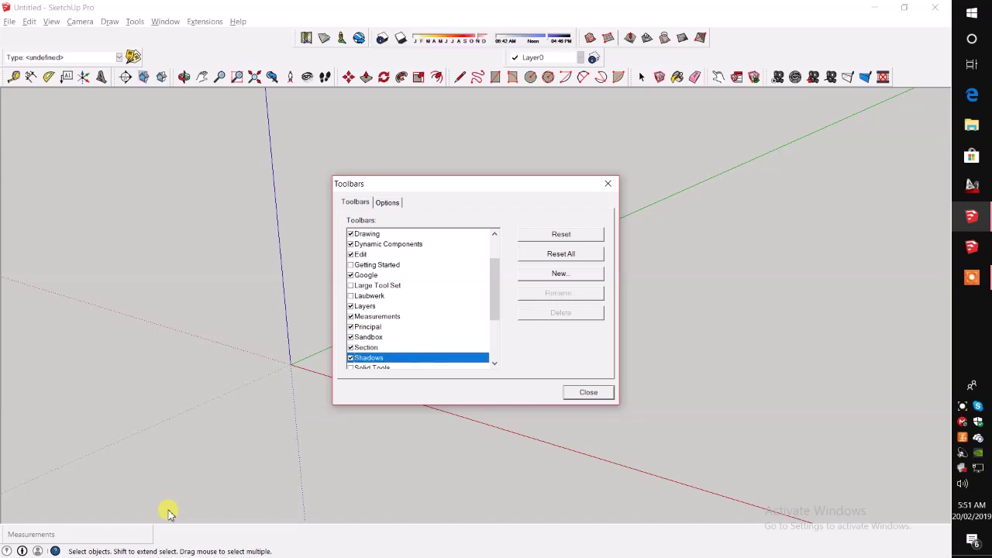
key(Down)
key(space)
key(Down)
key(space)
Turn on the Styles, Views and Warehouse toolbars, close the Toolbars window, and orbit the view.
key(Down)
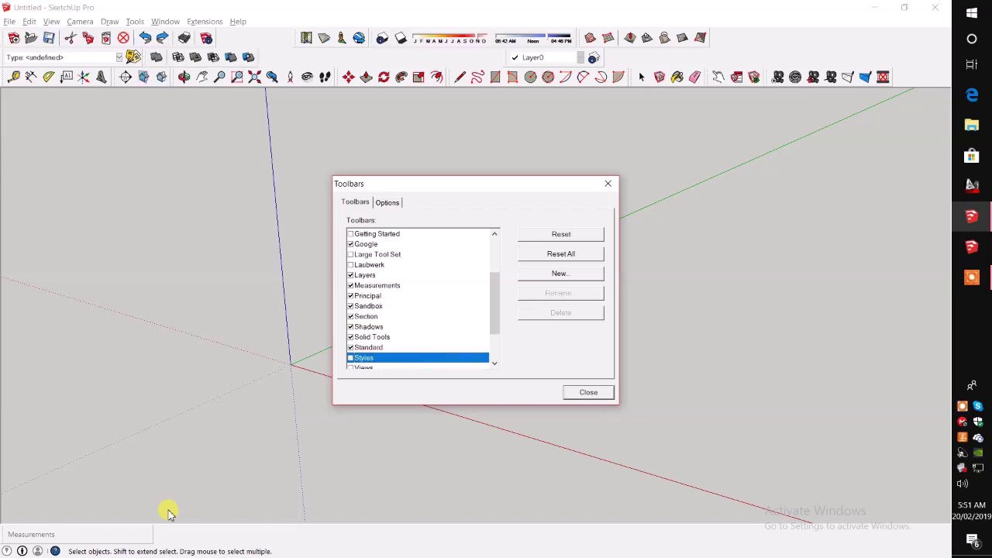
key(space)
key(Down)
key(space)
key(Down)
key(Down)
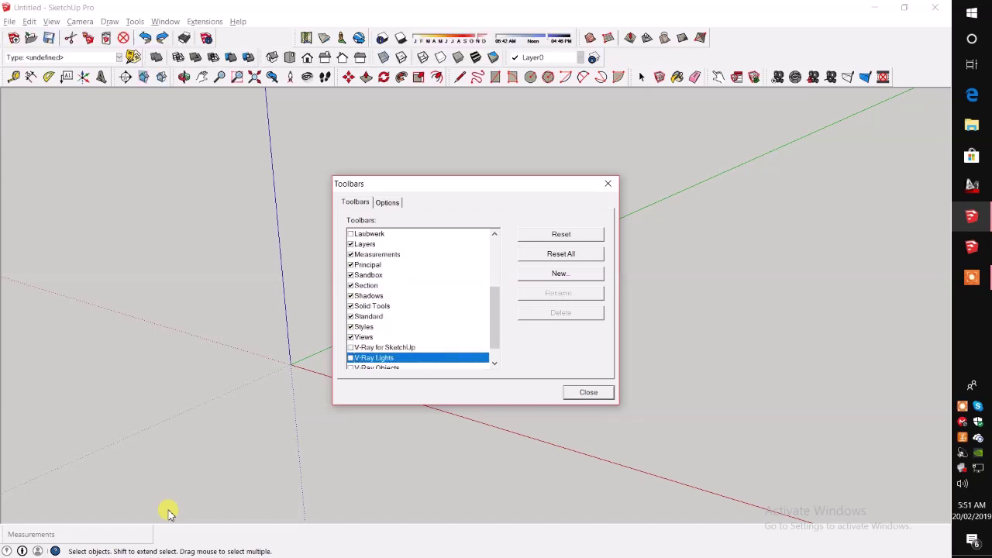
key(Down)
key(Down)
key(space)
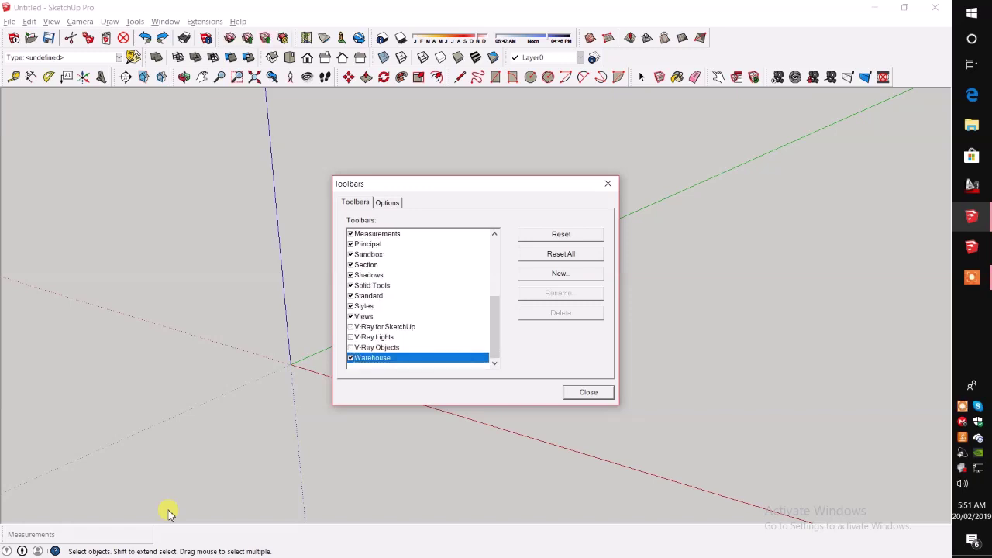
click(587, 391)
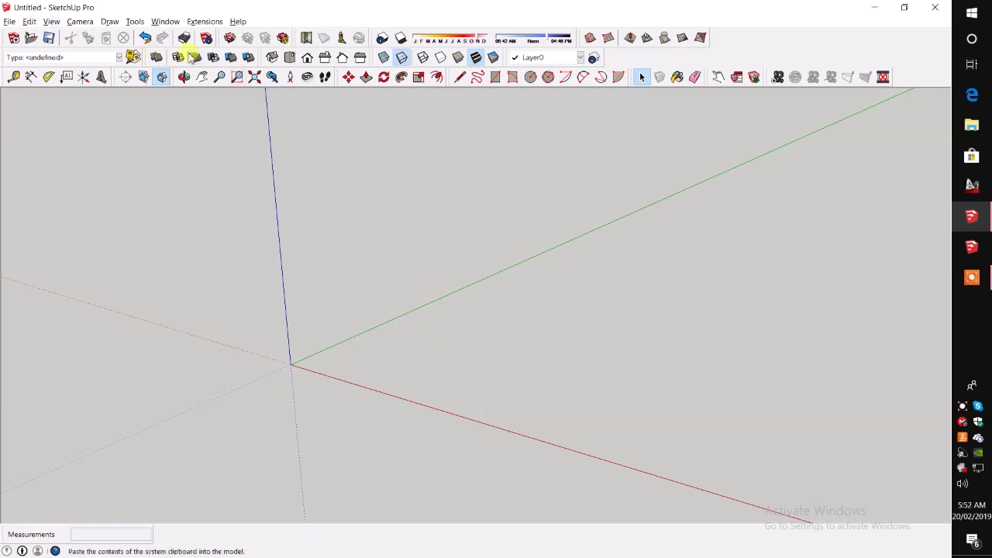
mouse_move(398, 339)
middle_down()
mouse_move(398, 364)
mouse_move(370, 312)
mouse_move(271, 266)
middle_up()
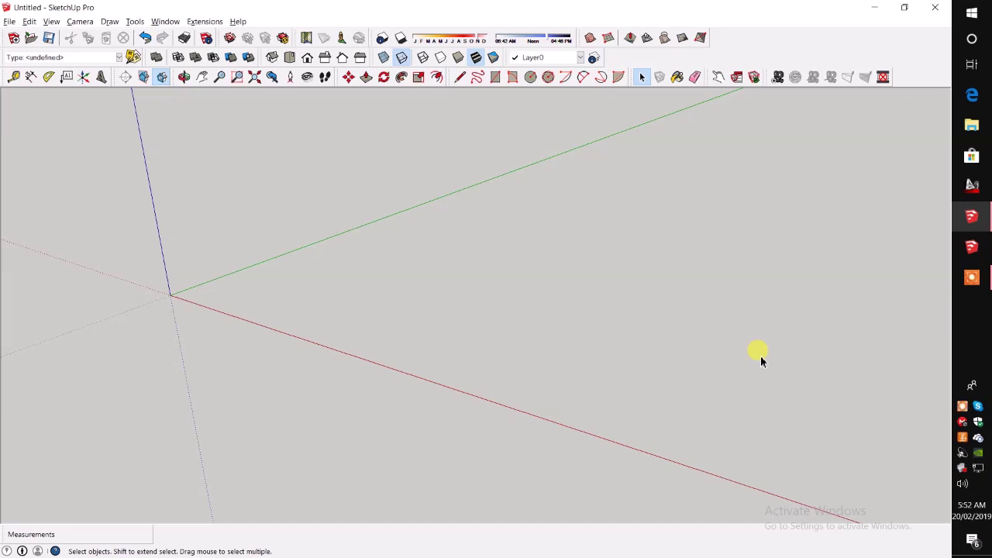
Launch Notepad from the Start search and type A.
key(super)
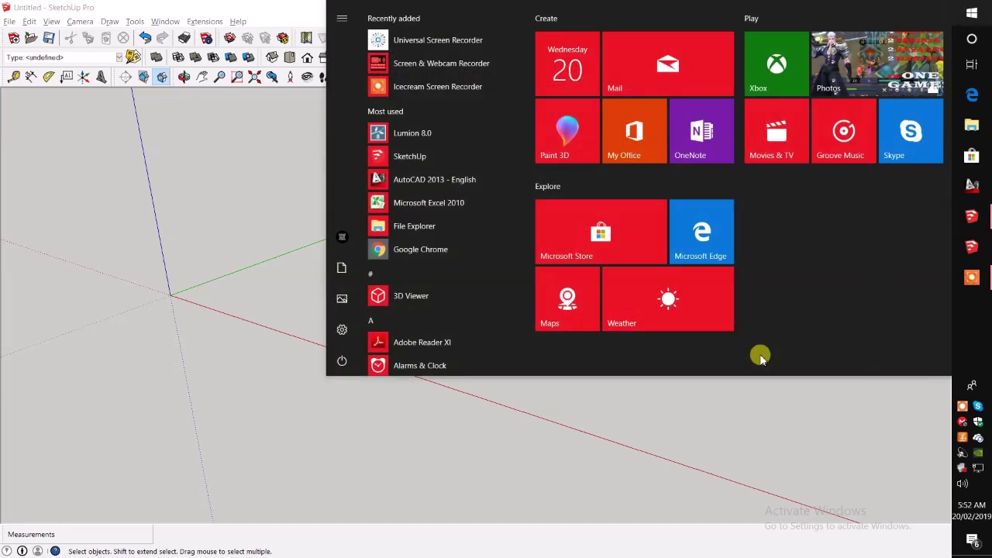
text(NOT)
key(Return)
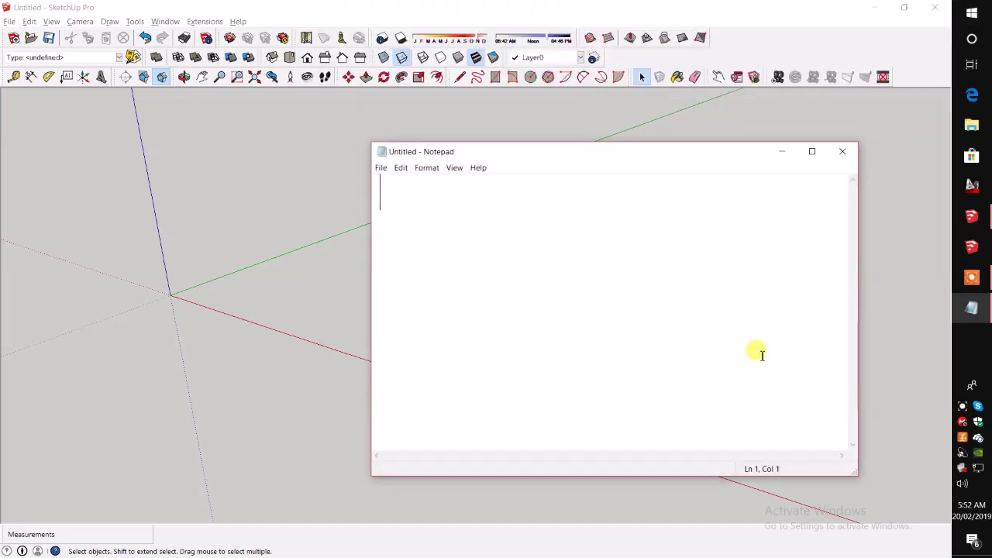
text(A)
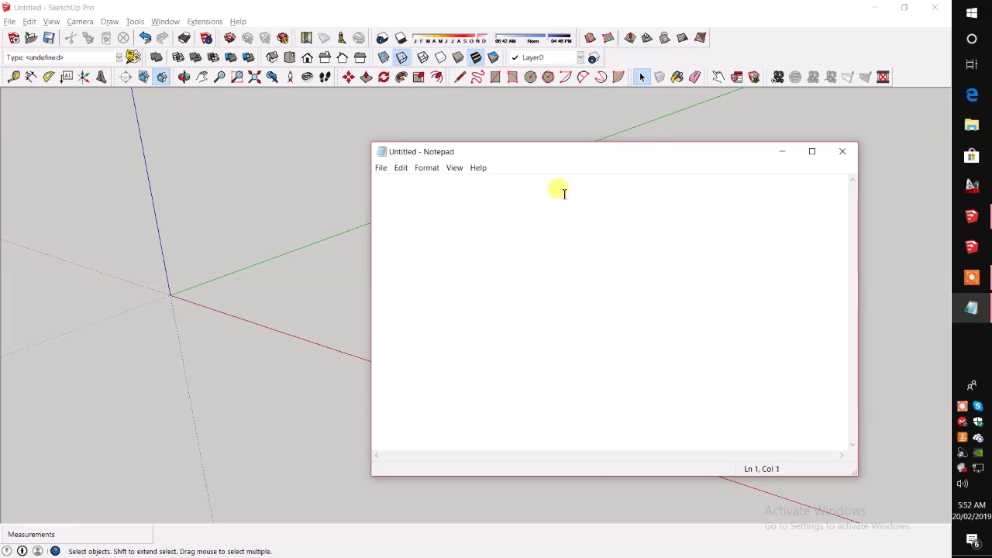
Reduce the Notepad font to Consolas size 22 and begin the list with 'A-'.
click(381, 168)
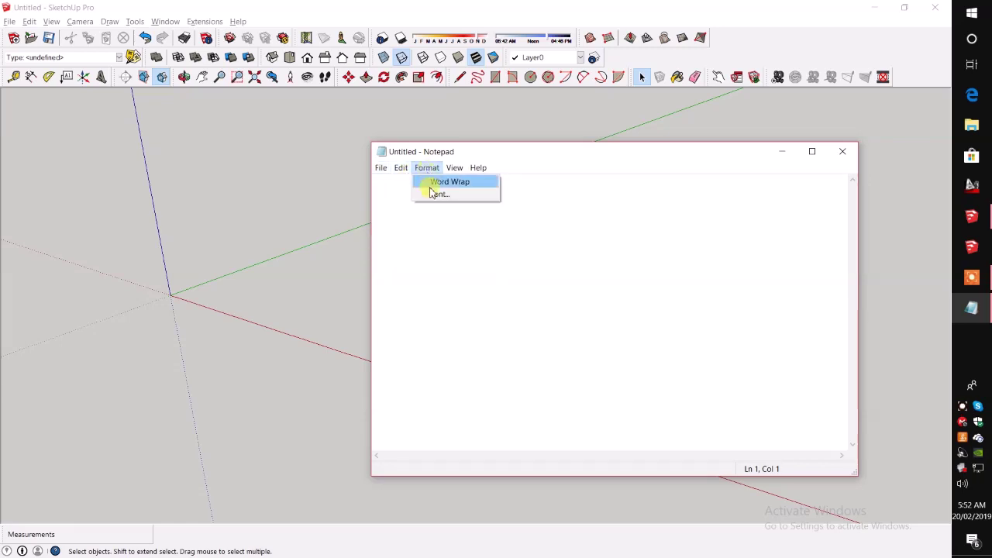
click(436, 193)
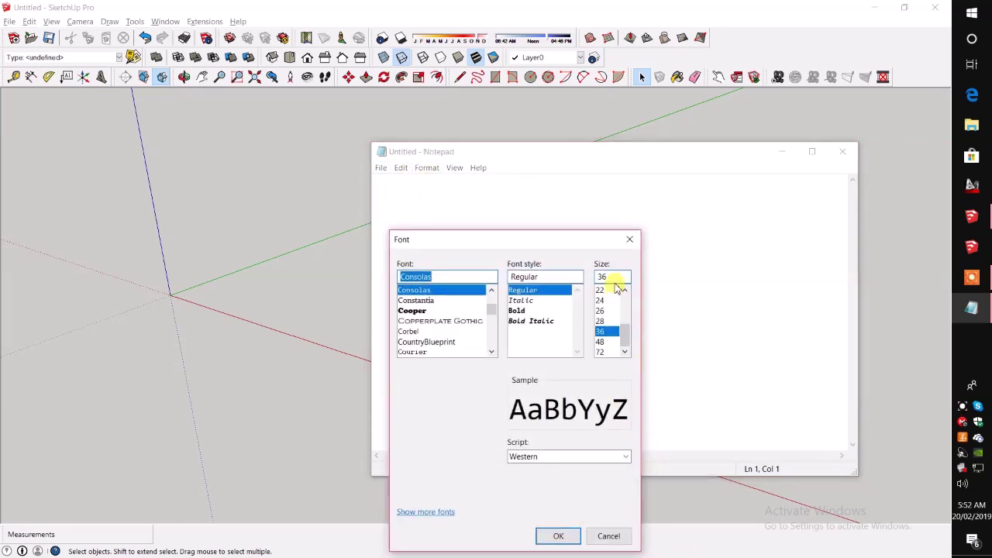
click(601, 300)
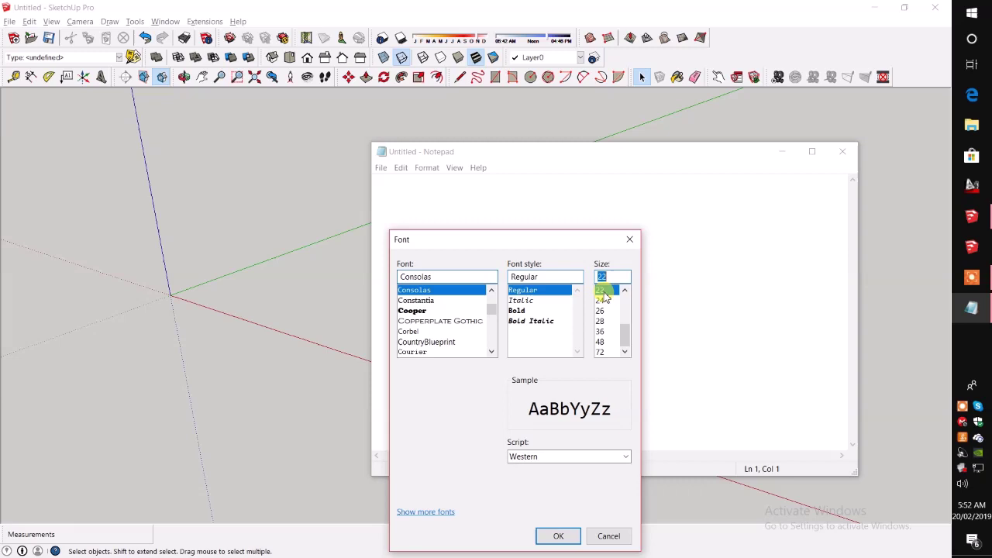
click(559, 536)
text(A- ARC)
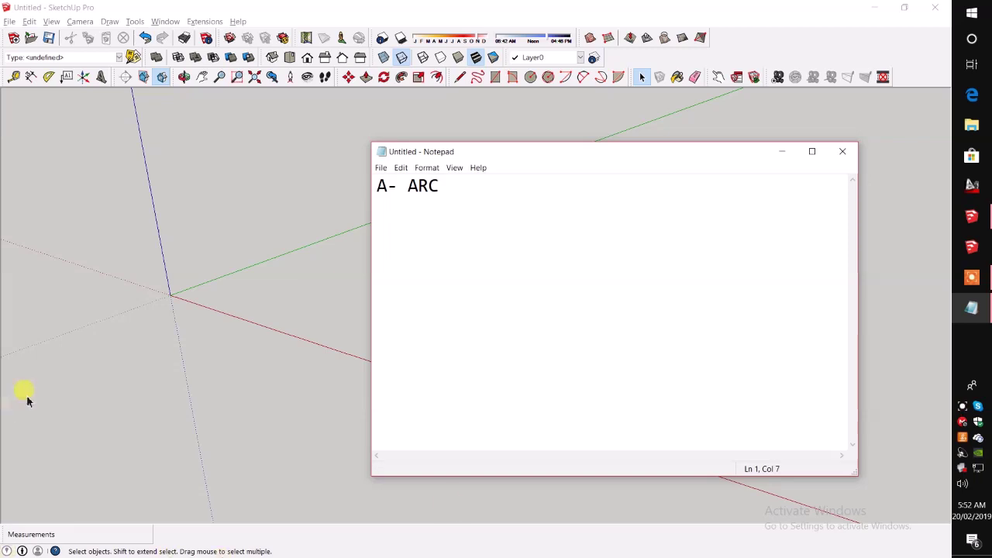
Draw the first two-point arc near the origin with the Arc tool (A).
click(194, 296)
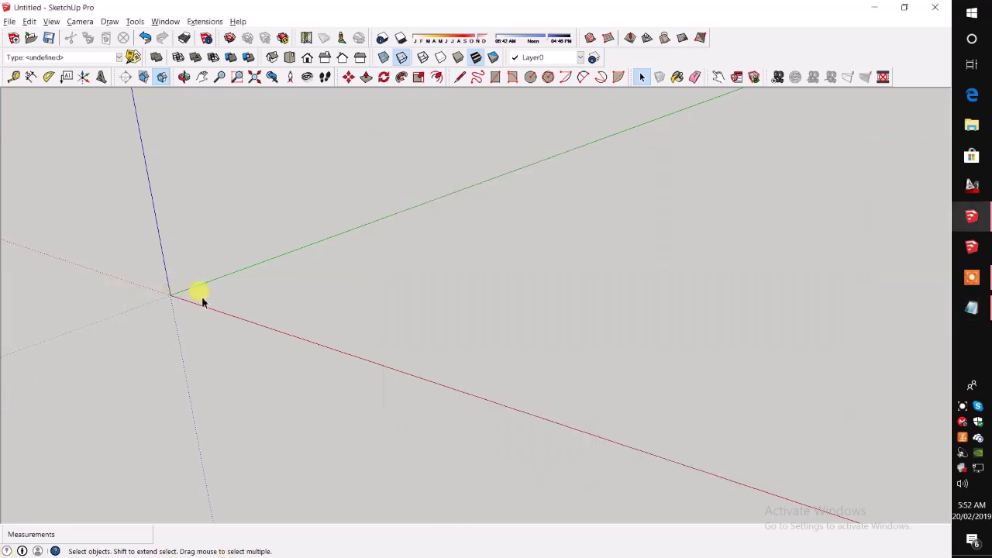
key(a)
click(238, 304)
click(345, 282)
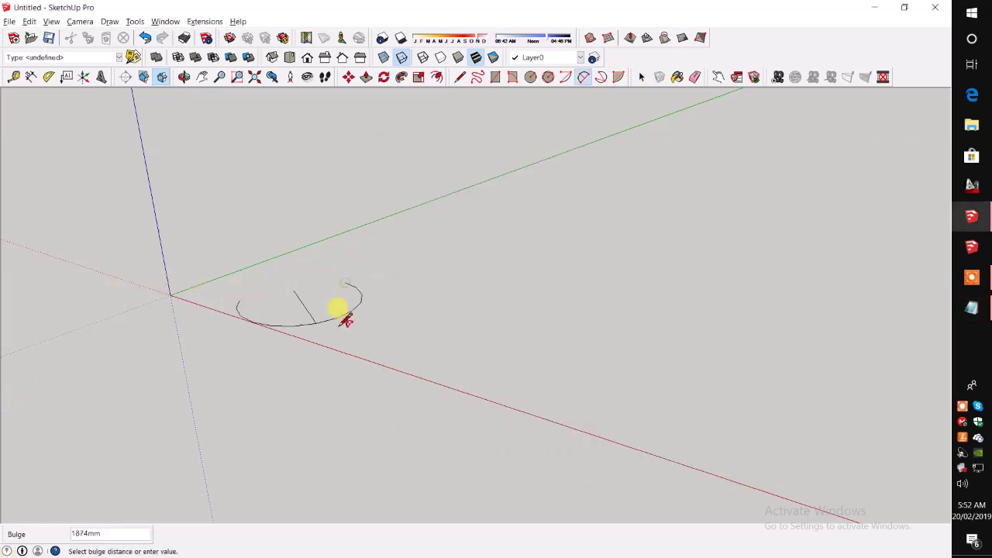
click(310, 267)
Draw the second and third arcs beside the first, orbiting to check them.
click(397, 290)
click(455, 312)
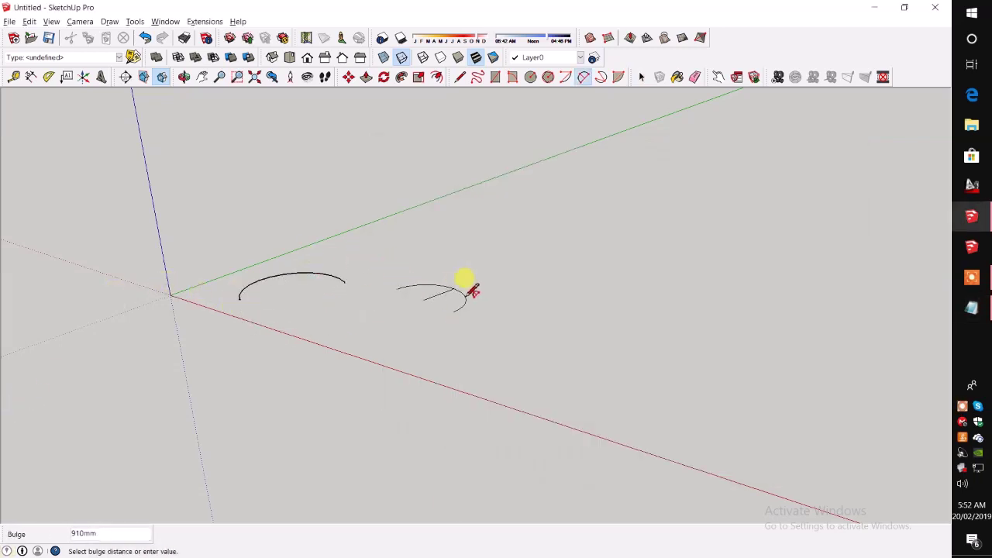
click(431, 283)
click(364, 330)
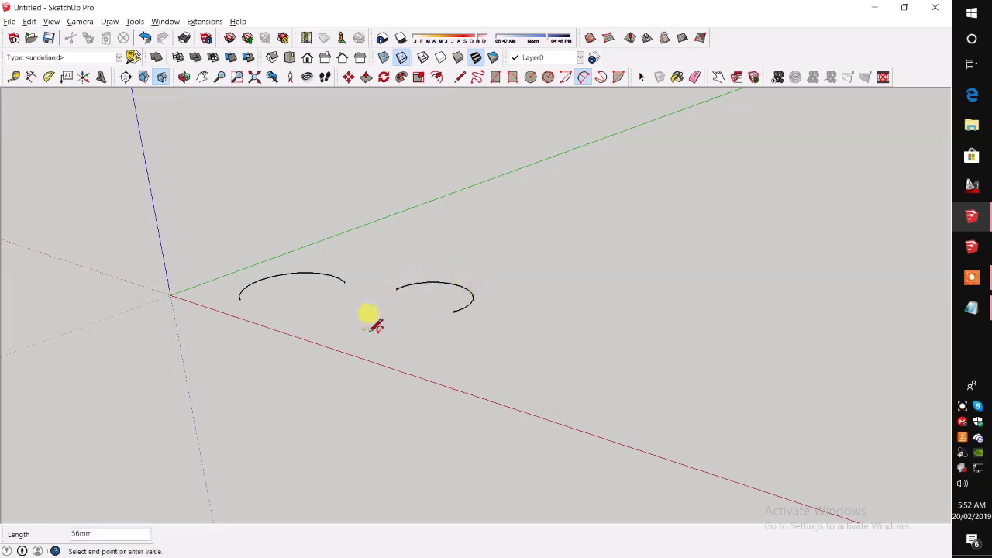
click(445, 350)
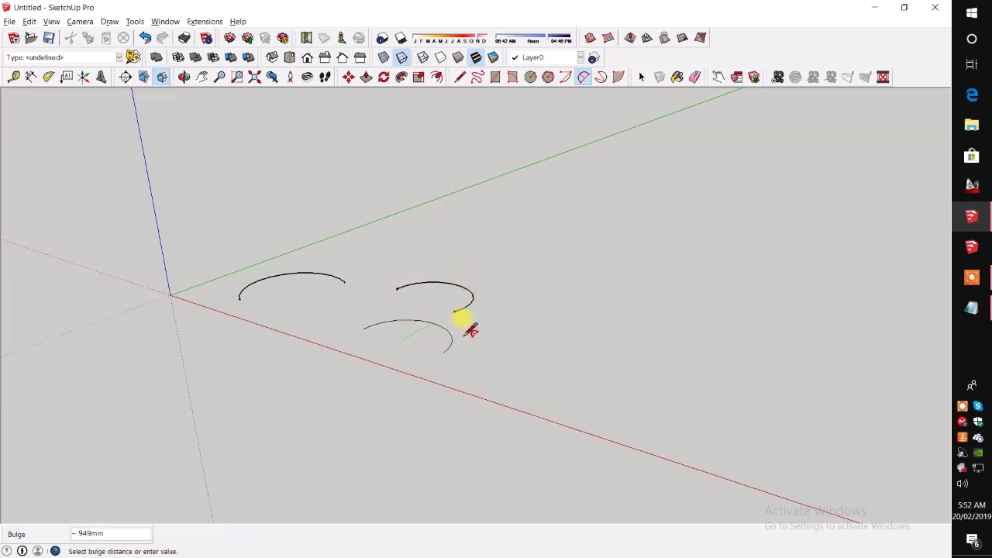
mouse_move(470, 330)
middle_down()
mouse_move(417, 376)
mouse_move(425, 369)
middle_up()
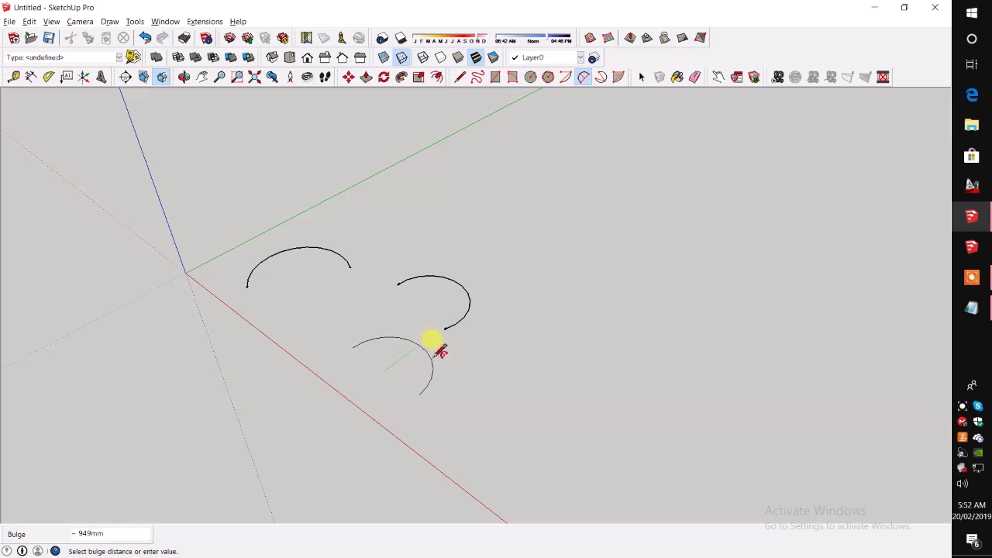
click(430, 354)
mouse_move(430, 354)
middle_down()
mouse_move(705, 367)
mouse_move(517, 383)
mouse_move(423, 372)
mouse_move(496, 364)
middle_up()
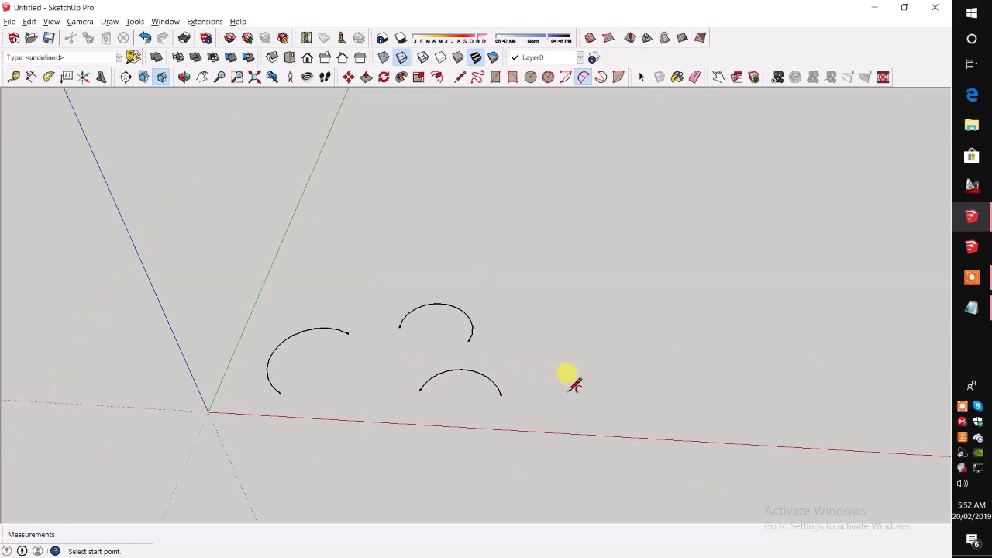
mouse_move(896, 265)
middle_down()
mouse_move(545, 325)
mouse_move(964, 376)
middle_up()
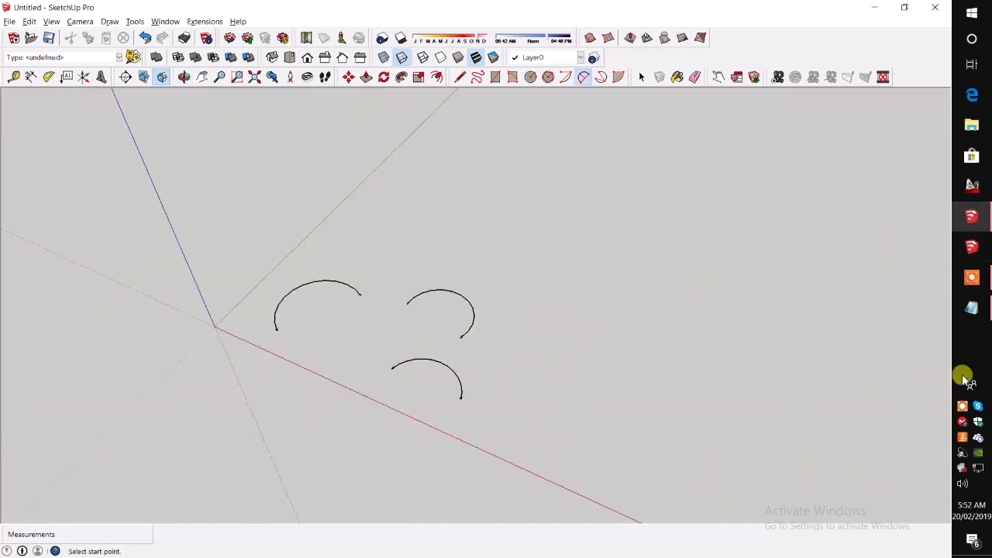
Add 'B- BUCKET' to the Notepad shortcut list and return to the arcs.
click(972, 308)
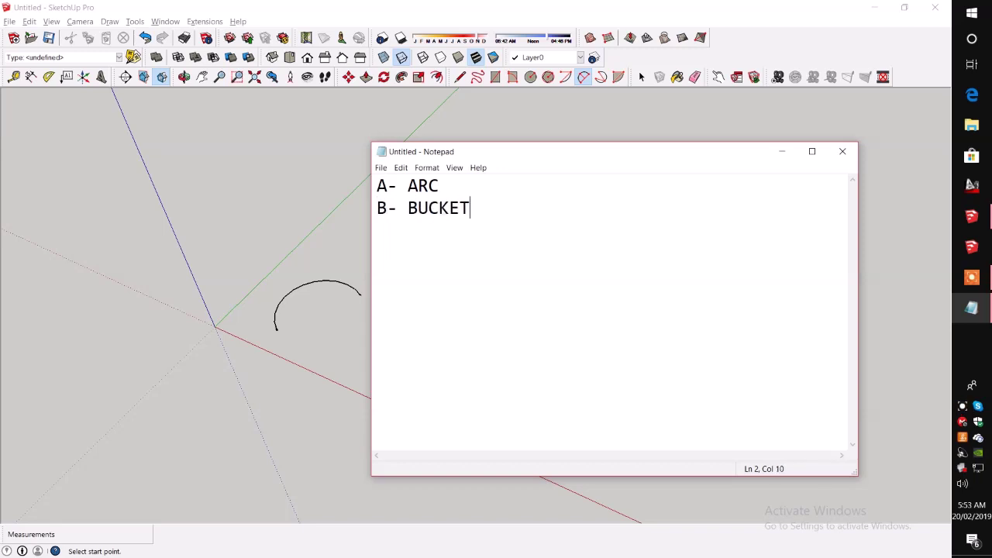
click(787, 158)
middle_drag(787, 157, 496, 228)
With Paint Bucket (B), browse the Materials collection list, leaving Colors shown.
key(b)
mouse_move(564, 243)
middle_down()
mouse_move(514, 235)
mouse_move(609, 250)
mouse_move(412, 195)
mouse_move(731, 287)
middle_up()
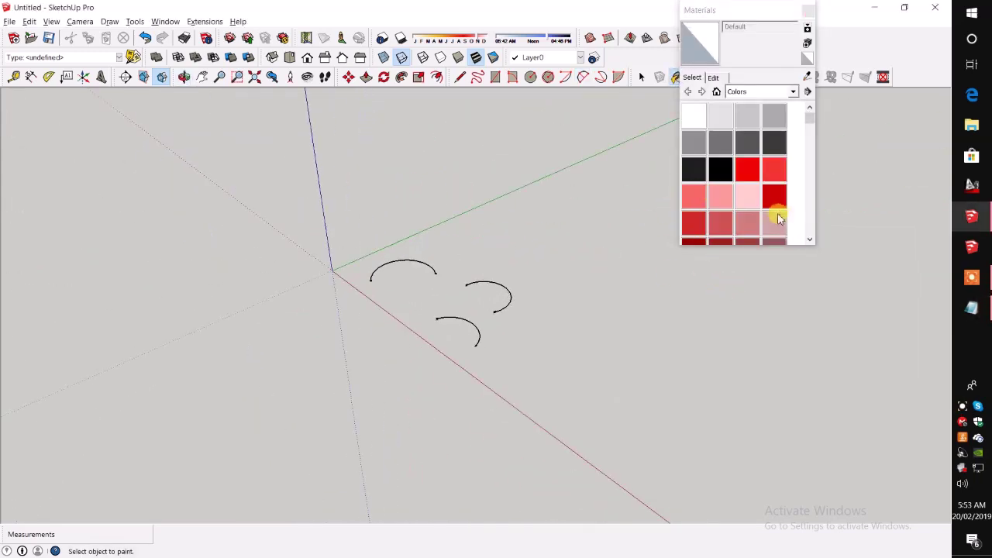
click(806, 92)
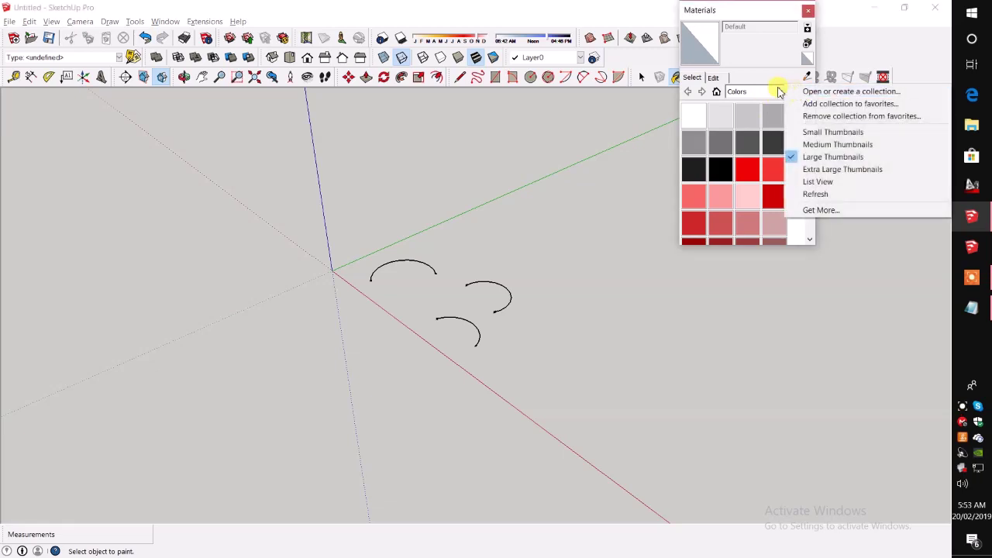
click(791, 93)
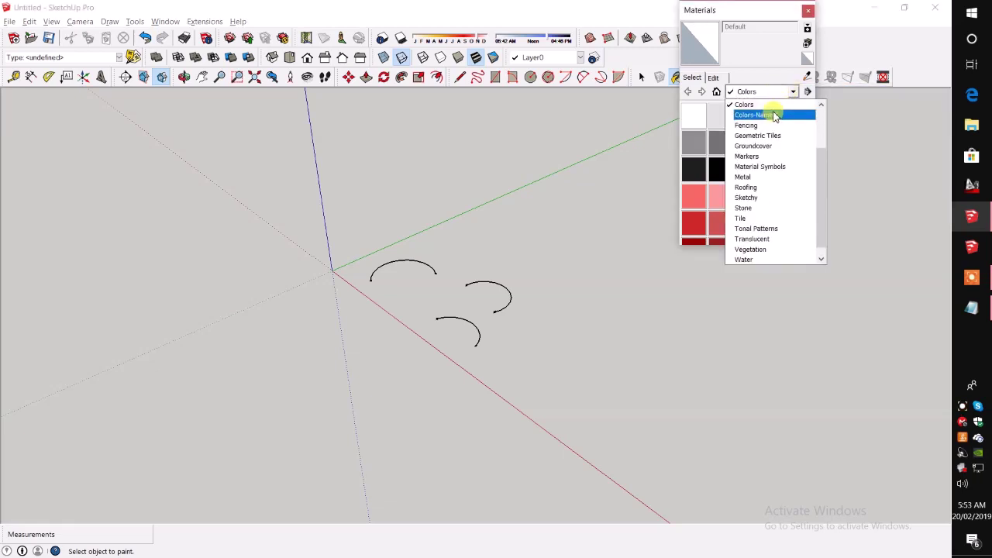
scroll(754, 184, down, 1)
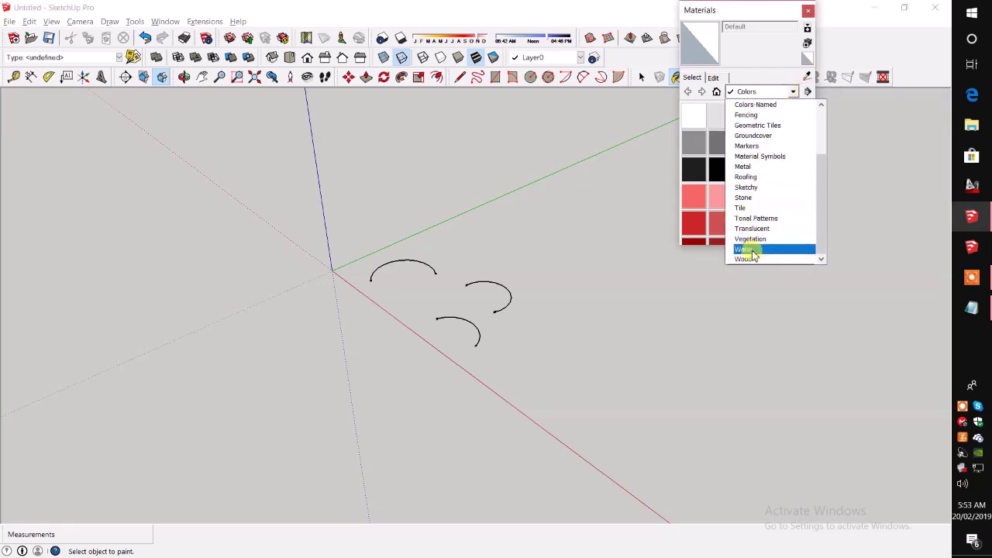
scroll(753, 218, up, 3)
scroll(760, 167, down, 2)
scroll(764, 175, down, 5)
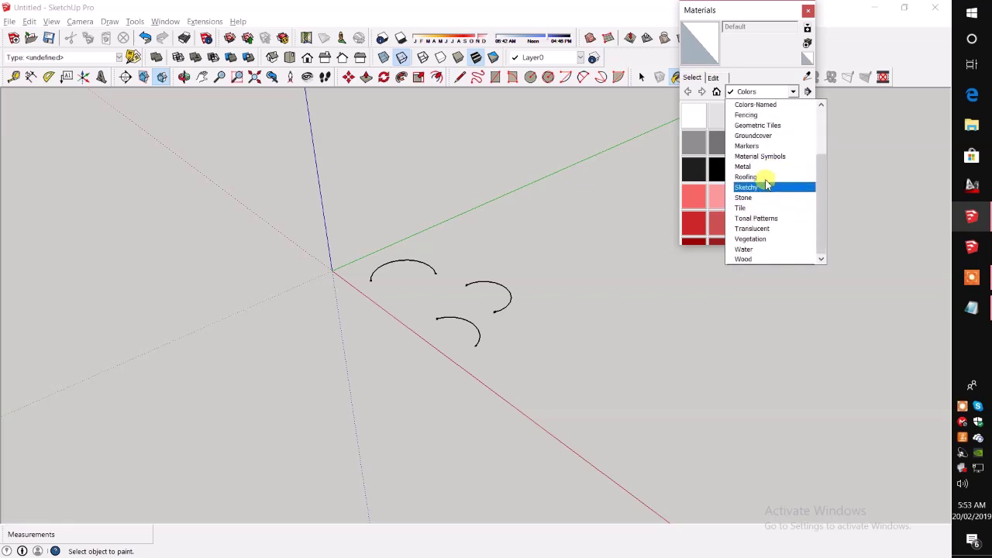
click(580, 215)
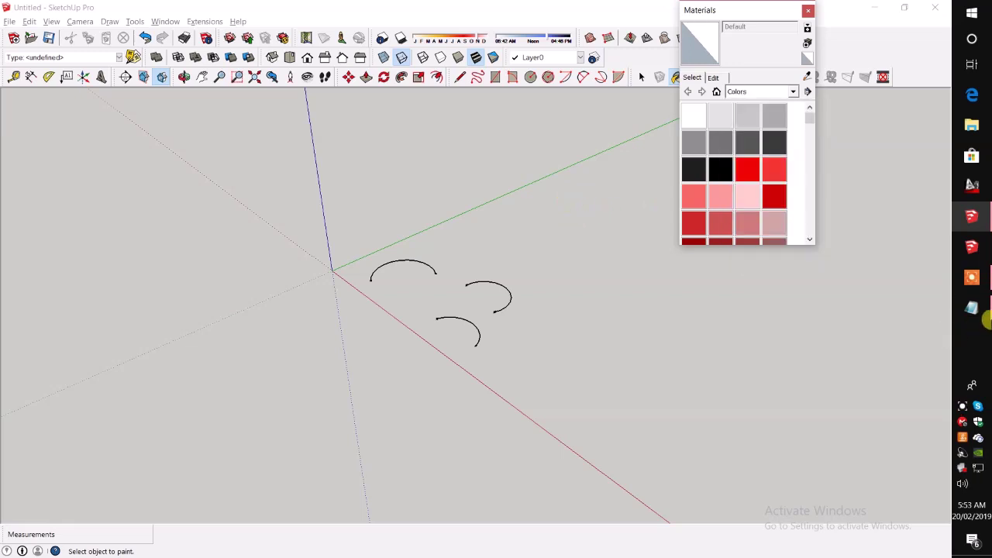
Note 'C- CIRCLE' in Notepad, then draw a first circle beside the arcs.
click(972, 309)
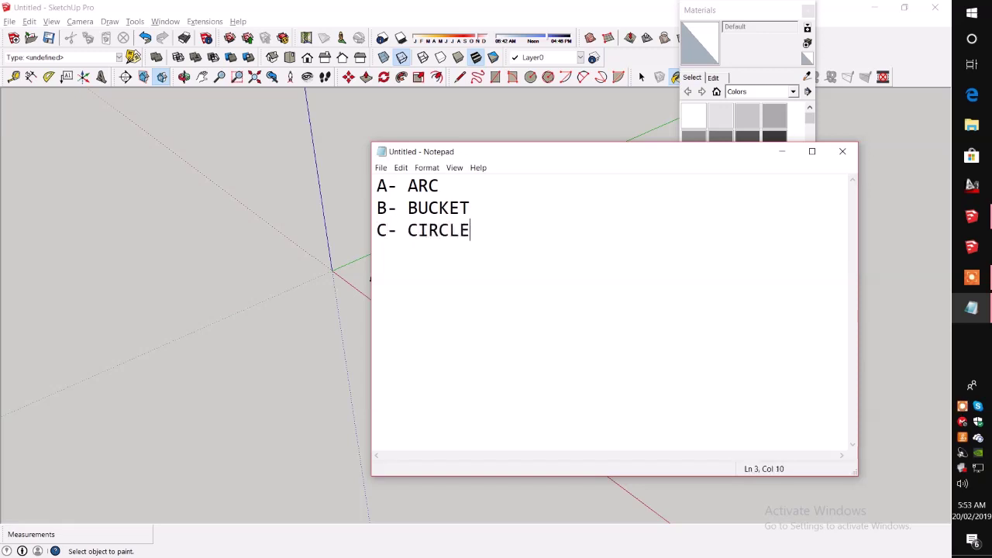
click(330, 288)
key(c)
click(580, 305)
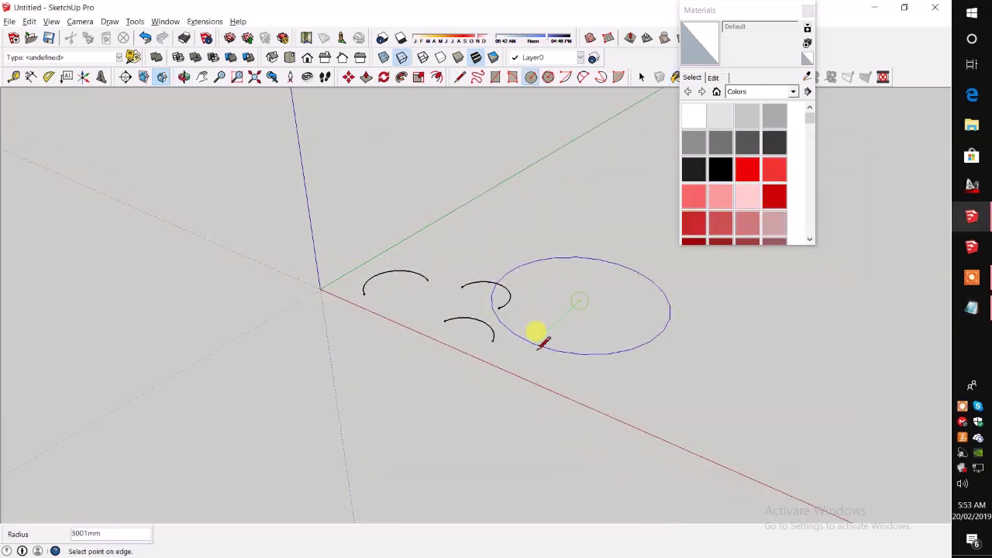
click(536, 346)
Add more circles, including a large one around the arcs and a small one at lower right.
click(515, 203)
click(470, 168)
click(462, 240)
click(465, 246)
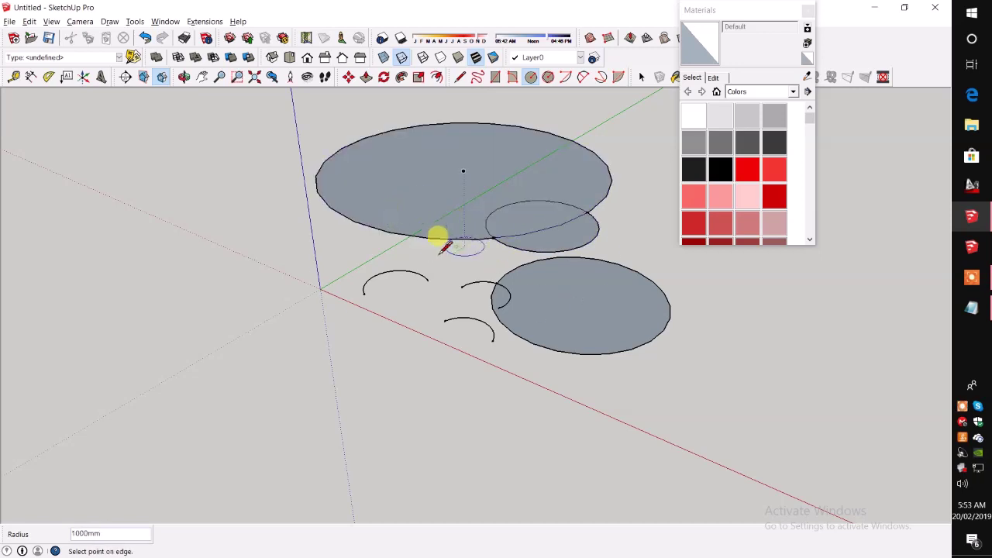
click(458, 334)
middle_drag(448, 269, 654, 394)
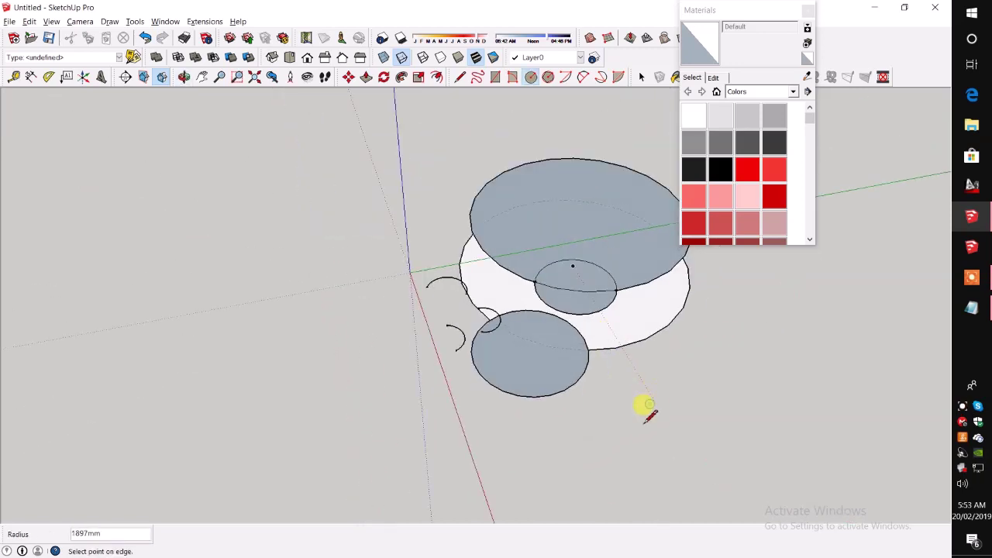
click(656, 403)
click(632, 397)
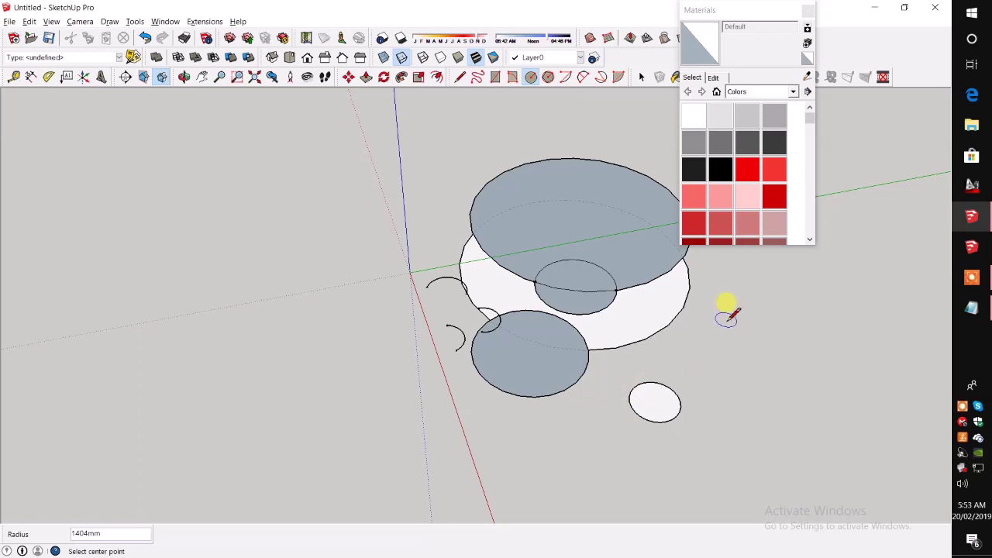
Erase all the circles, arcs and white faces with the Eraser (E).
click(972, 308)
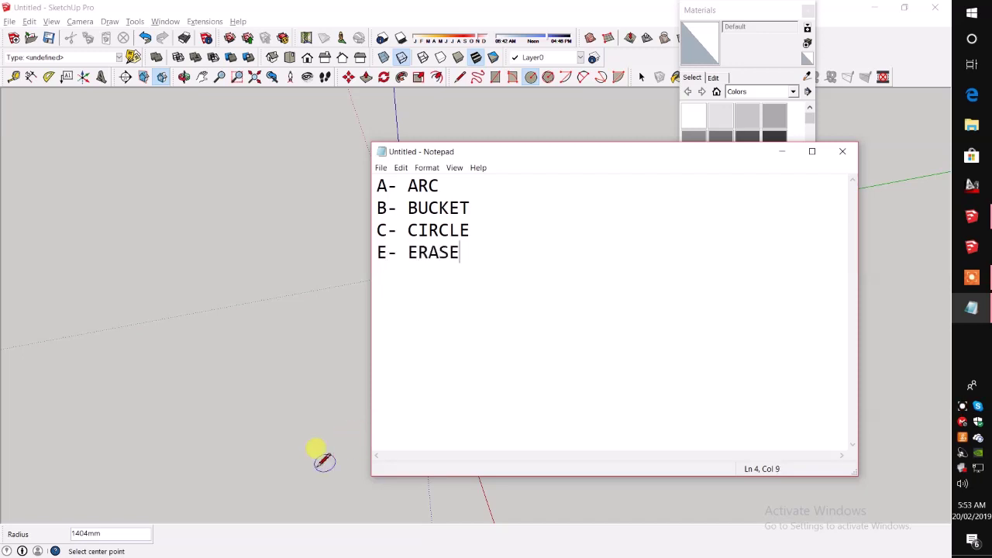
click(306, 442)
key(e)
mouse_move(541, 424)
mouse_down()
mouse_move(535, 336)
mouse_move(478, 322)
mouse_move(457, 287)
mouse_up()
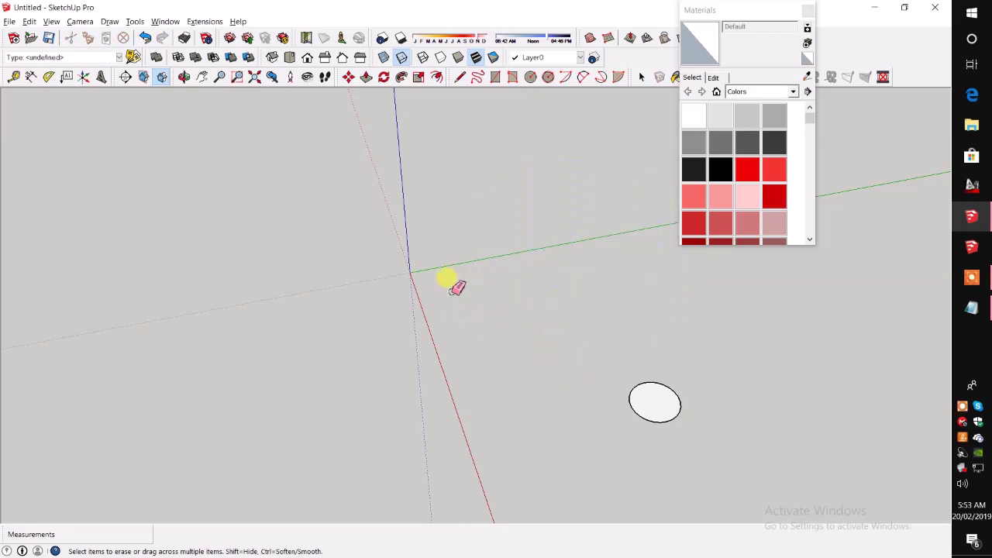
click(680, 400)
middle_drag(363, 306, 384, 239)
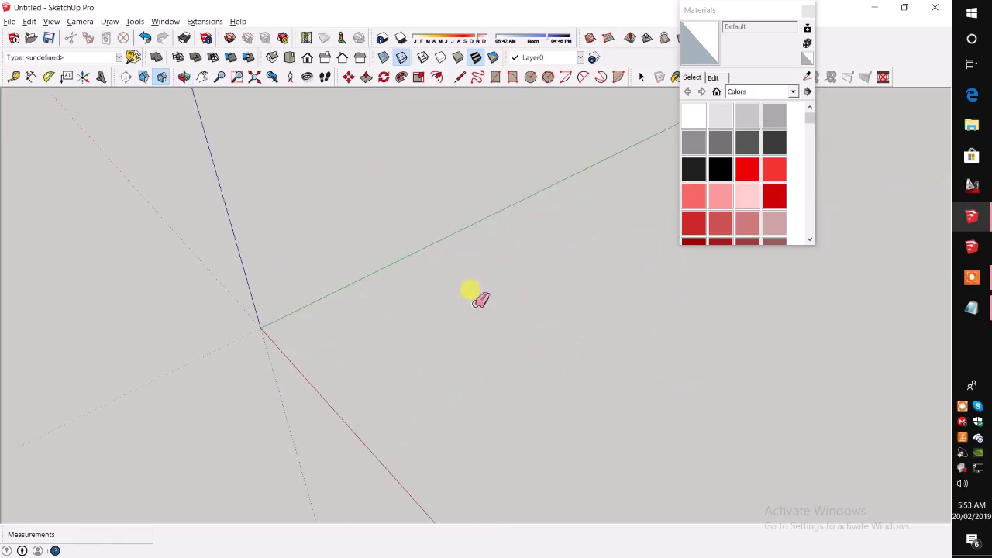
Add a 'SPACE- ENTER/ SKIP COMMAND' line above A- ARC in Notepad.
click(971, 314)
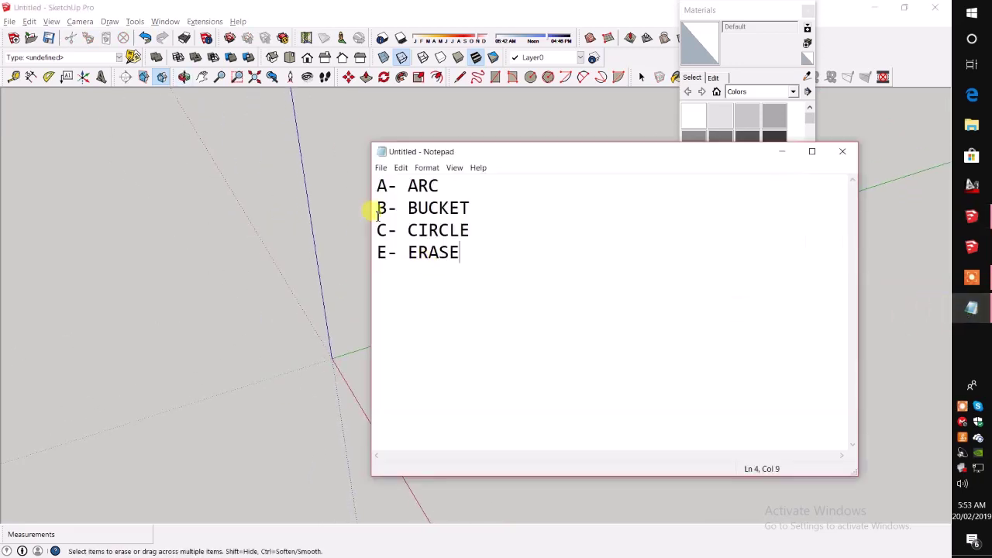
key(Return)
text(SPACE- ENTER/ SKIP COMMAND)
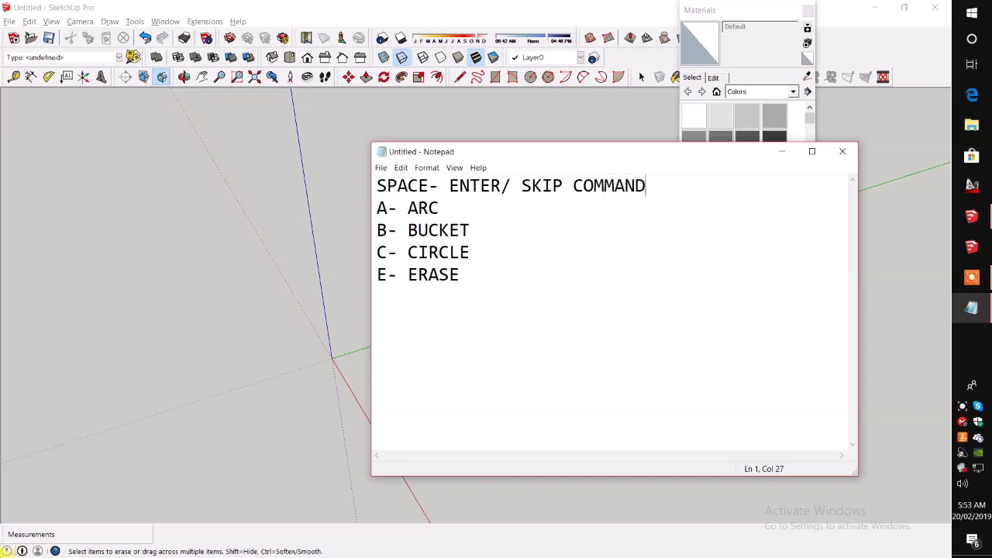
click(320, 314)
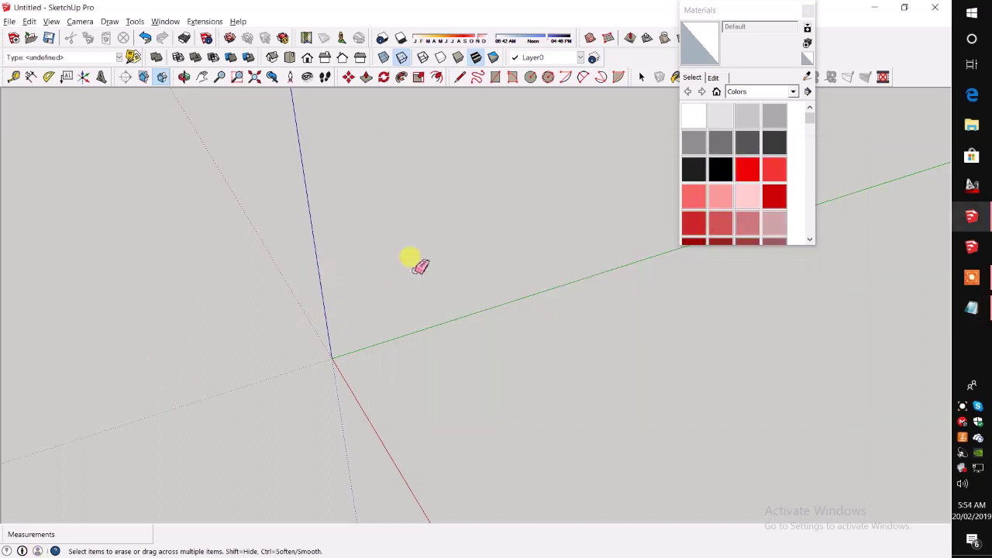
Orbit the empty scene and add 'E- ERASE' to the Notepad list.
key(space)
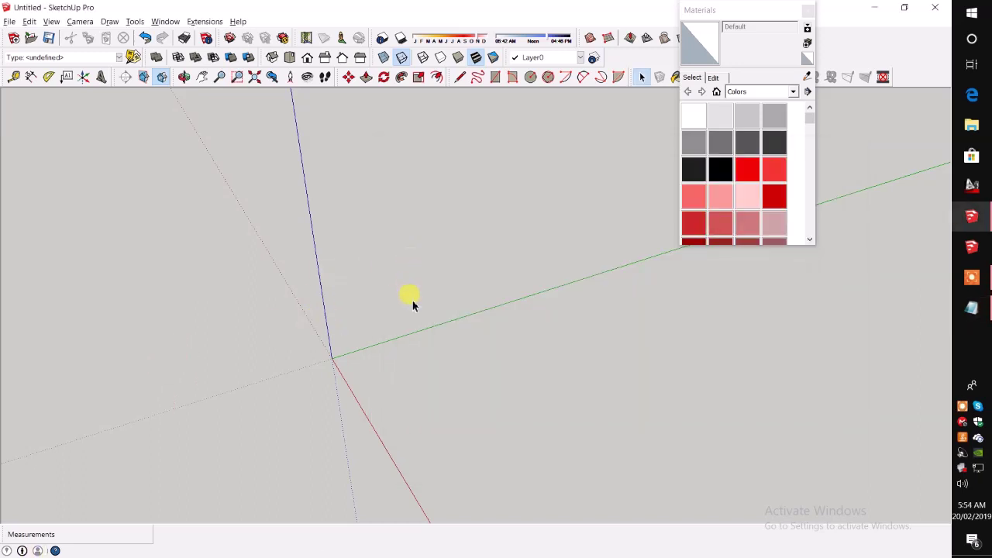
mouse_move(412, 303)
middle_down()
mouse_move(416, 321)
mouse_move(481, 344)
mouse_move(359, 324)
middle_up()
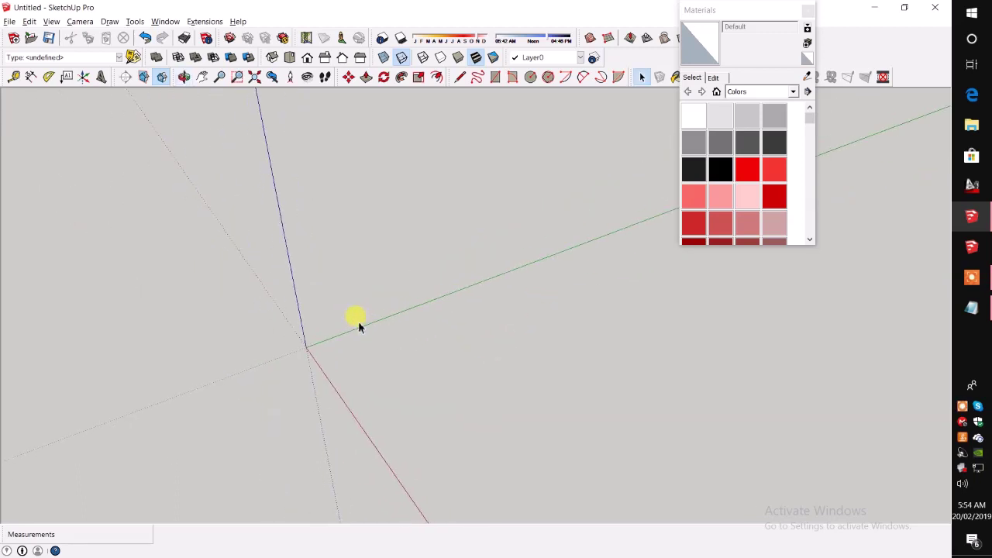
middle_drag(505, 349, 948, 321)
click(972, 309)
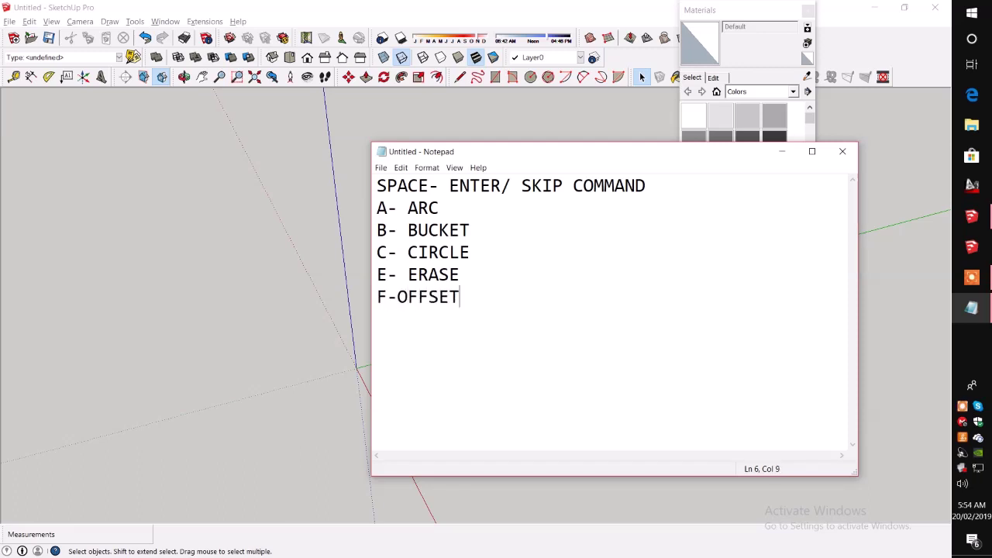
click(303, 365)
Draw a rectangle on the ground plane with the Rectangle tool (R).
middle_drag(304, 365, 394, 381)
key(r)
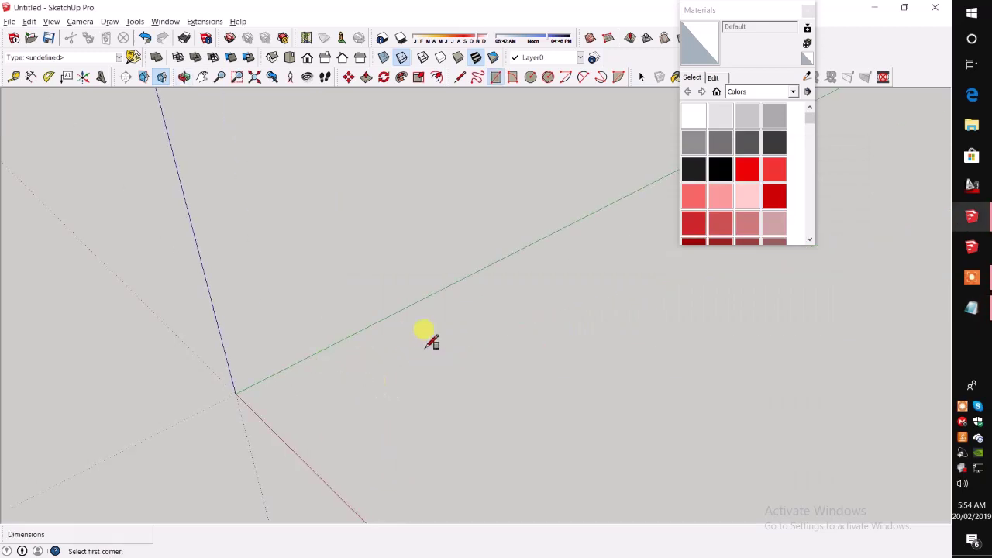
click(425, 343)
click(174, 366)
key(space)
Offset the rectangle face inward twice, then note 'F-OFFSET' and 'G-' in Notepad.
key(f)
scroll(277, 388, up, 3)
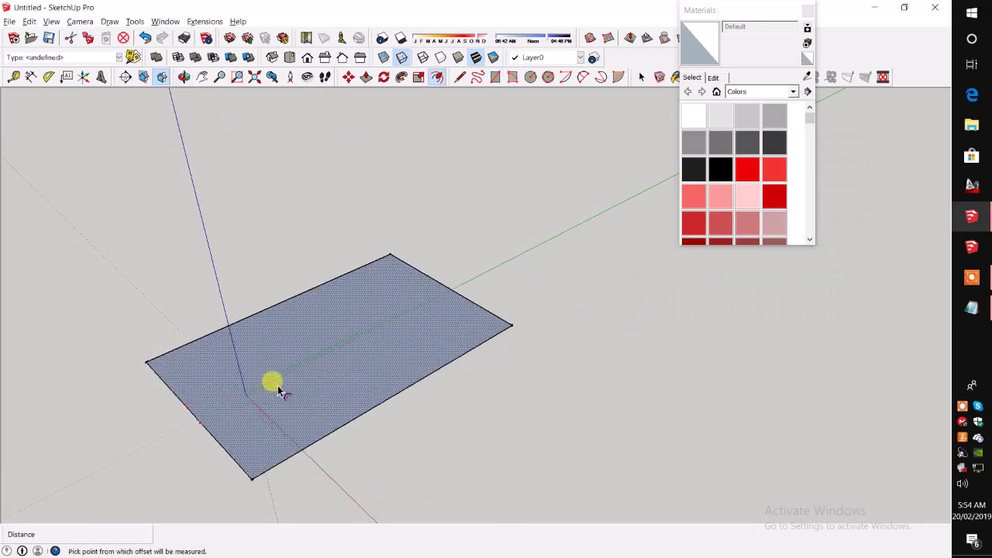
click(222, 390)
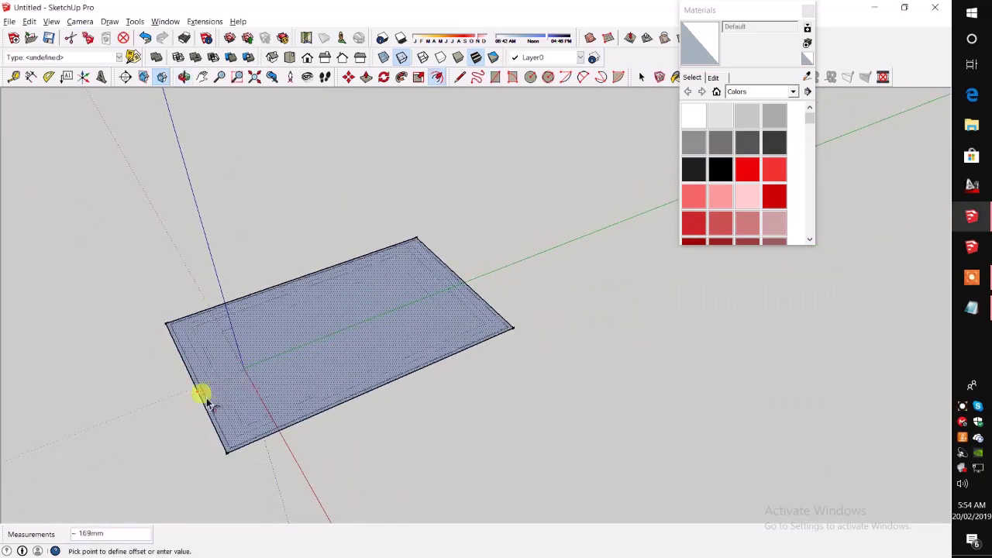
click(247, 388)
click(249, 388)
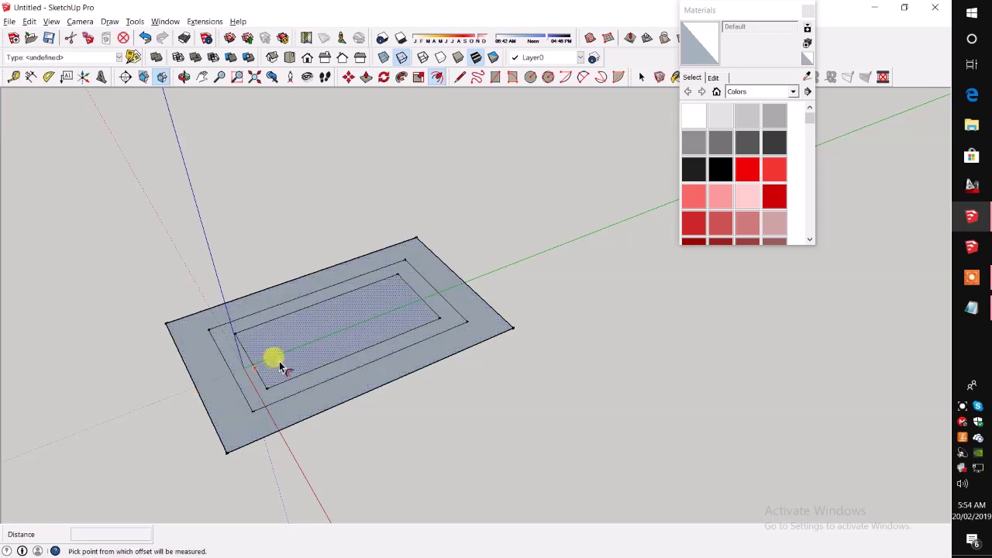
key(Escape)
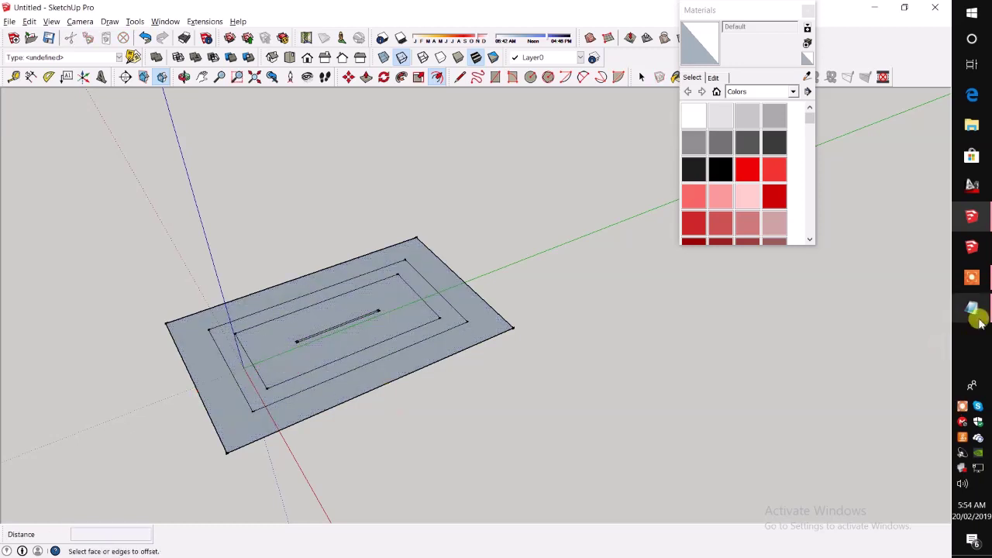
click(972, 309)
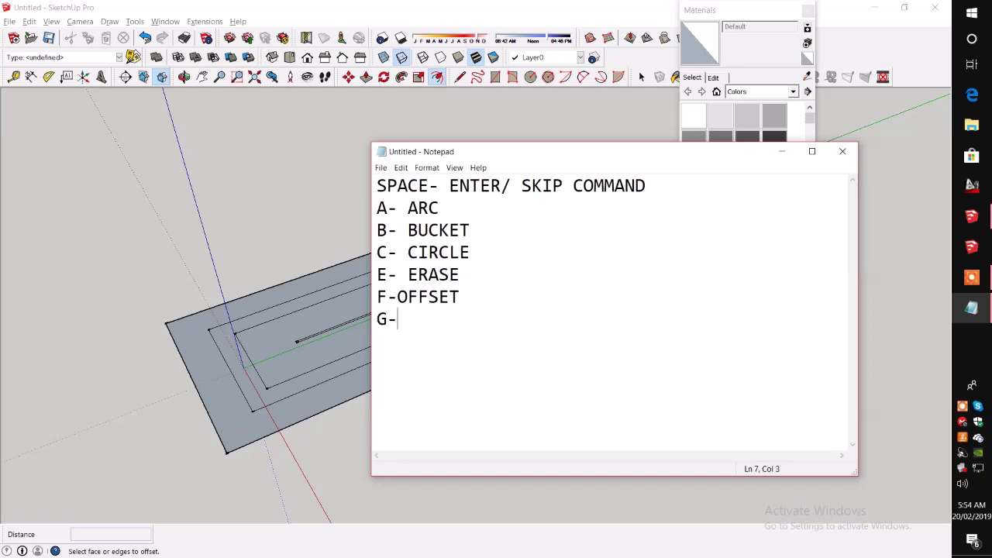
Orbit around the offset rectangle and add 'H- HAND' to the Notepad shortcut list.
click(255, 426)
middle_drag(255, 425, 303, 405)
key(space)
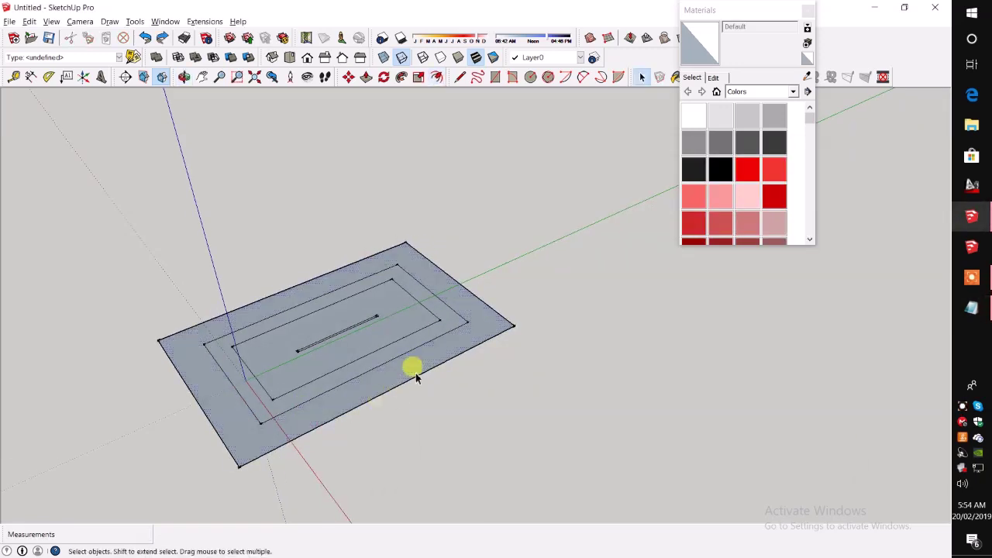
middle_drag(412, 367, 351, 363)
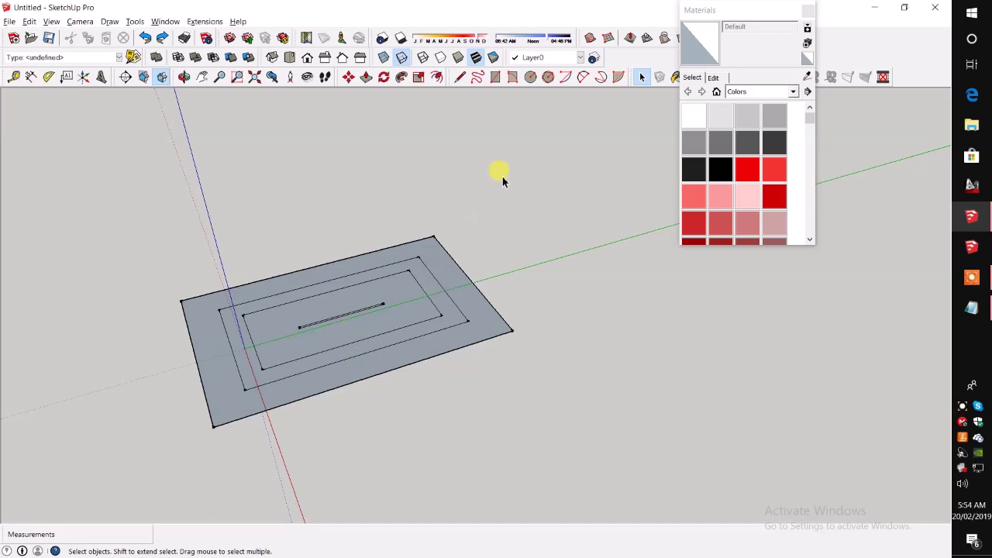
click(974, 314)
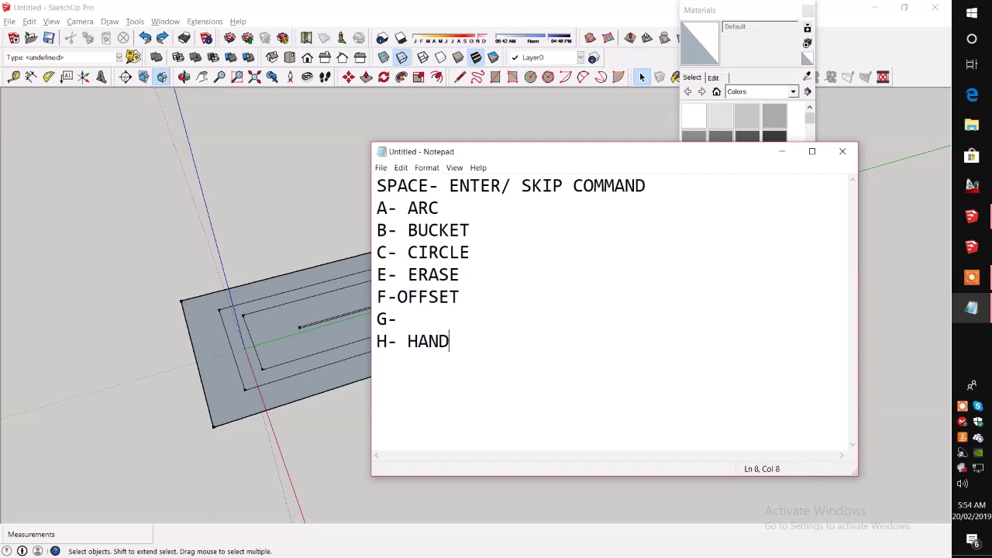
Try Push/Pull (P) on the model, orbit it, then bring up Notepad's recent files list.
click(247, 416)
key(p)
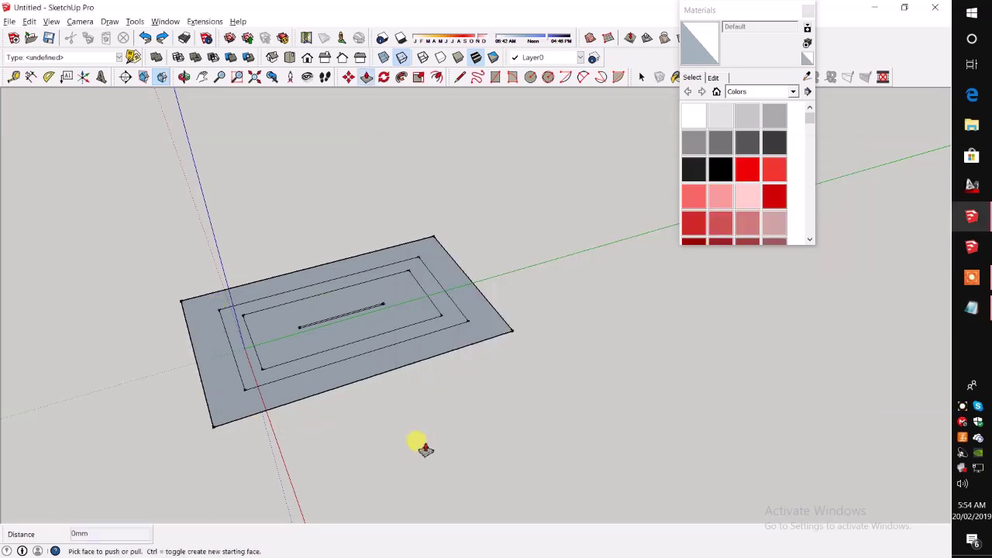
mouse_move(443, 381)
middle_down()
mouse_move(896, 392)
mouse_move(669, 243)
mouse_move(561, 228)
mouse_move(499, 286)
mouse_move(526, 279)
mouse_move(343, 317)
mouse_move(412, 328)
middle_up()
key(space)
click(972, 308)
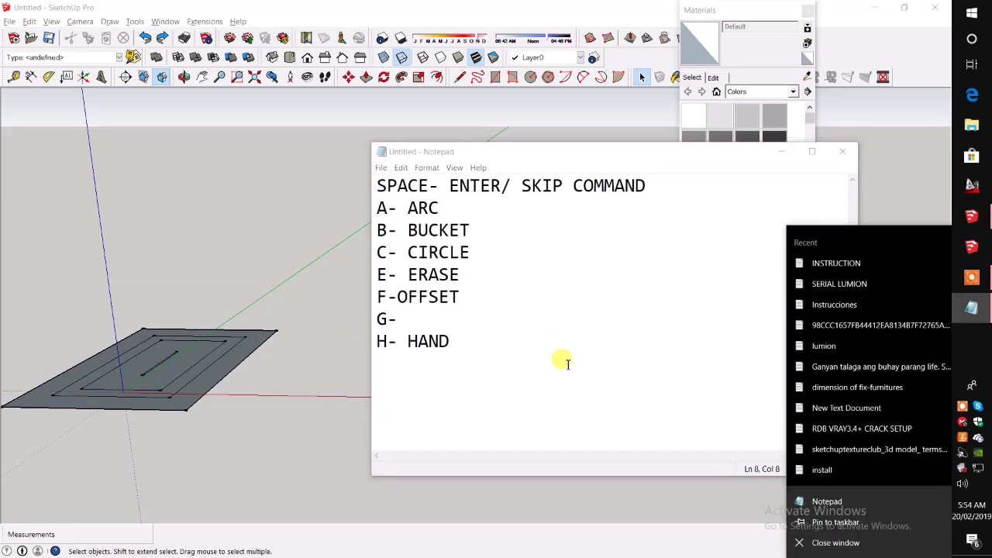
Close the accidentally opened INSTRUCTION.txt with Don't Save, then add J- and K- lines to the list.
click(835, 262)
click(397, 192)
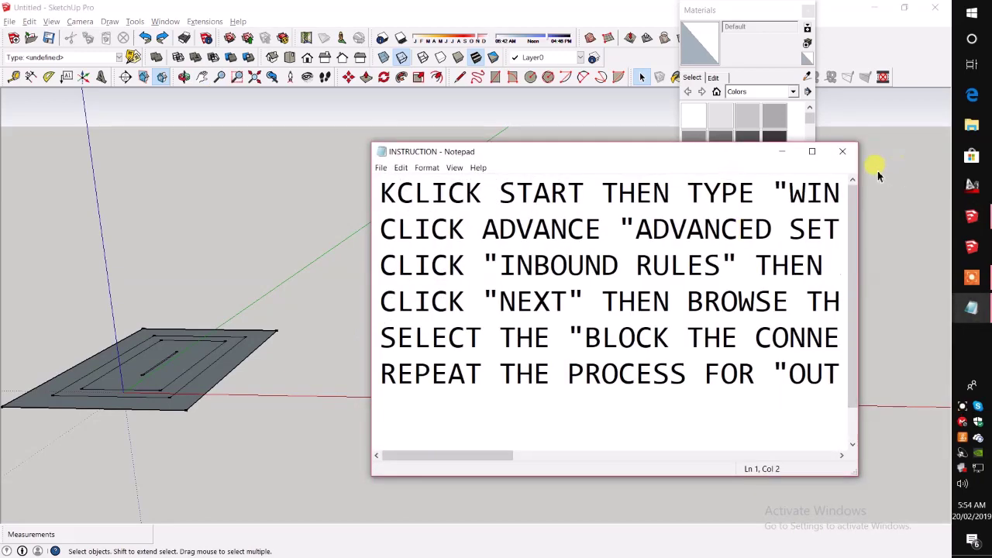
click(843, 151)
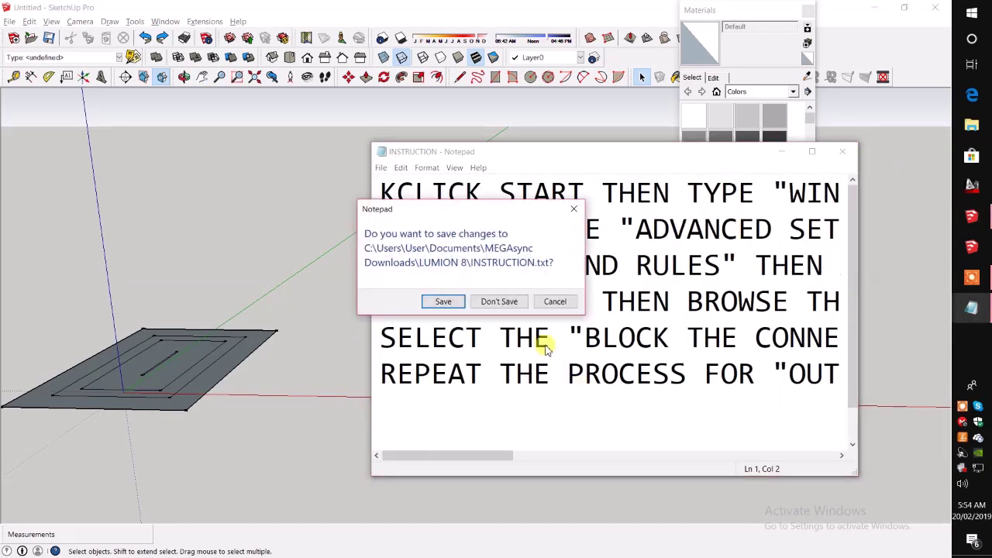
click(505, 304)
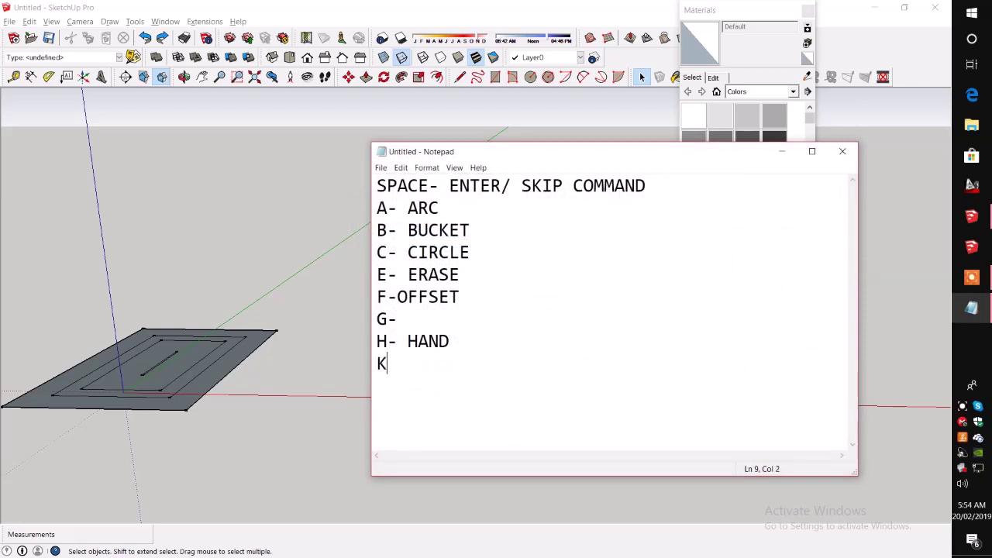
click(324, 310)
click(972, 308)
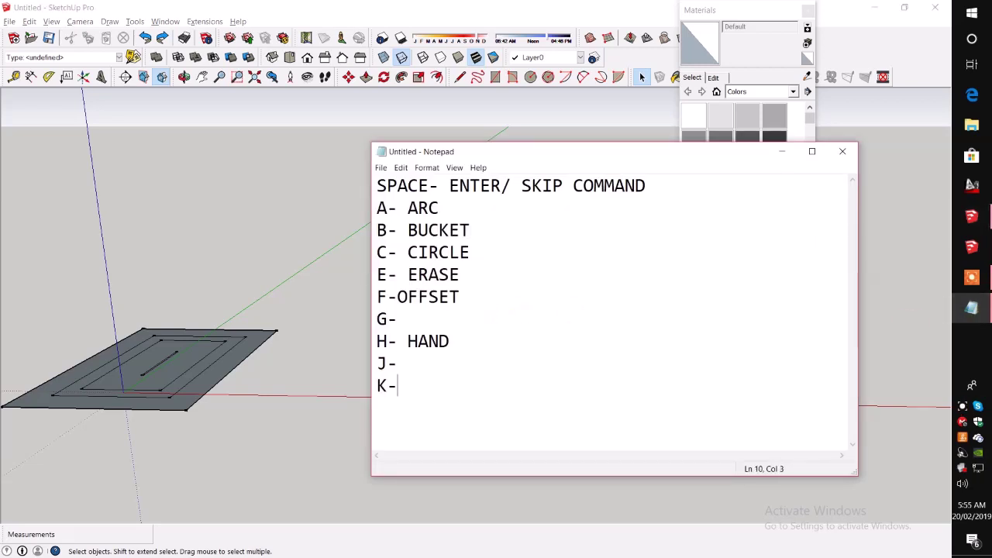
Draw a new rectangle in the SketchUp model with the Rectangle tool (R).
click(264, 374)
scroll(264, 372, up, 2)
key(r)
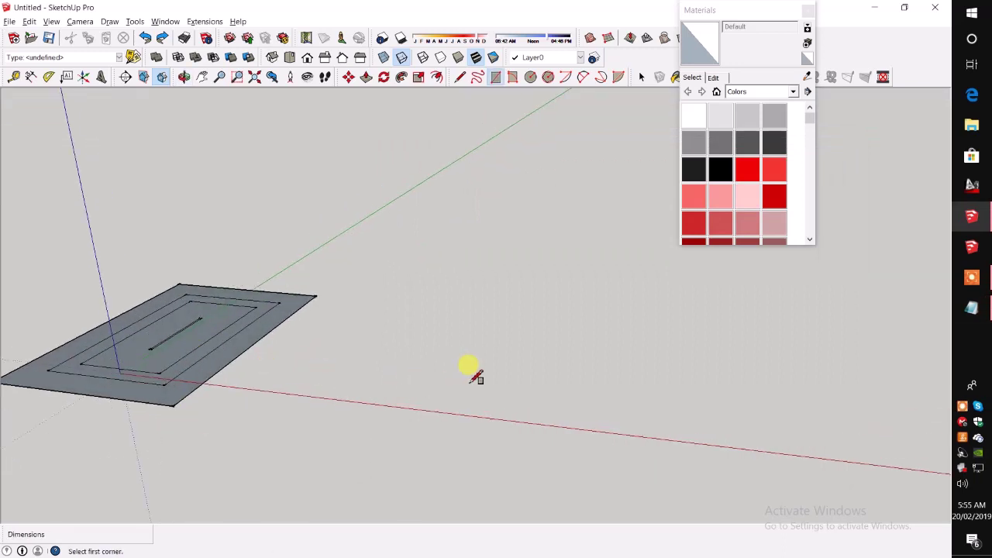
click(479, 362)
click(390, 292)
Push/Pull the new rectangle up into a box.
key(p)
drag(450, 336, 456, 304)
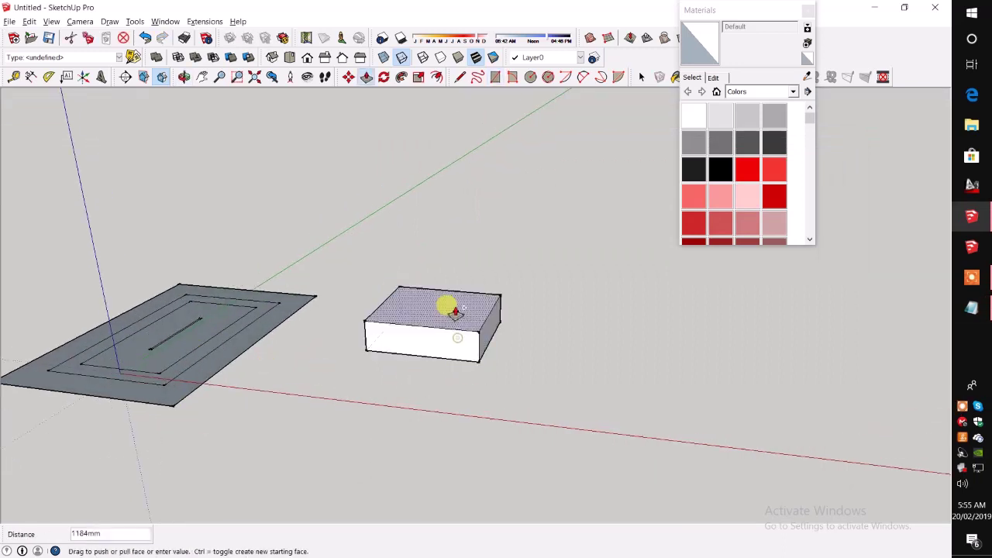
key(space)
Orbit around the box, then write 'BACK EDGES SHRTCT' on the K line of the notes.
scroll(553, 359, up, 1)
mouse_move(554, 359)
middle_down()
mouse_move(378, 378)
mouse_move(290, 352)
mouse_move(354, 332)
mouse_move(481, 388)
mouse_move(500, 366)
mouse_move(206, 383)
mouse_move(442, 361)
mouse_move(487, 370)
mouse_move(484, 383)
middle_up()
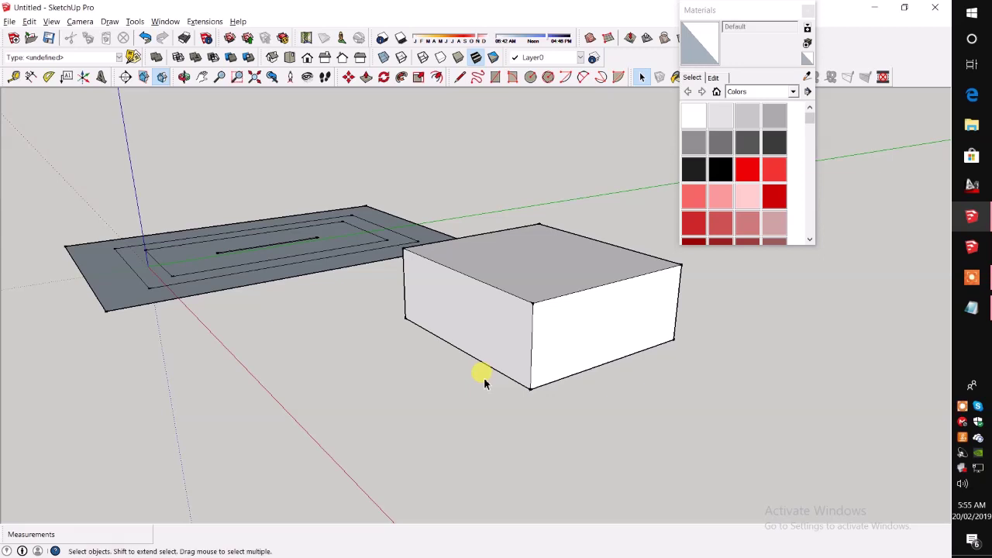
mouse_move(500, 376)
middle_down()
mouse_move(587, 401)
mouse_move(594, 315)
middle_up()
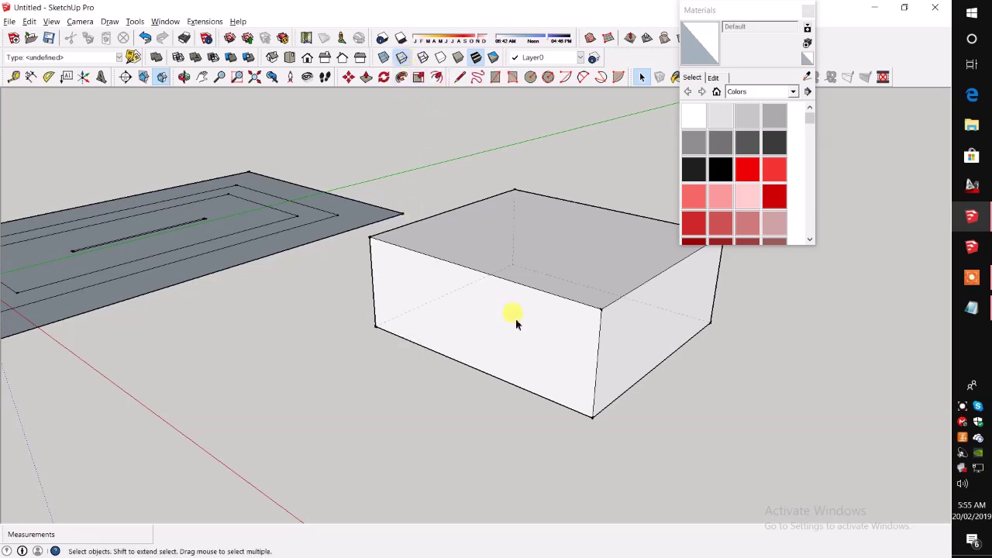
mouse_move(516, 380)
middle_down()
mouse_move(486, 398)
mouse_move(490, 407)
middle_up()
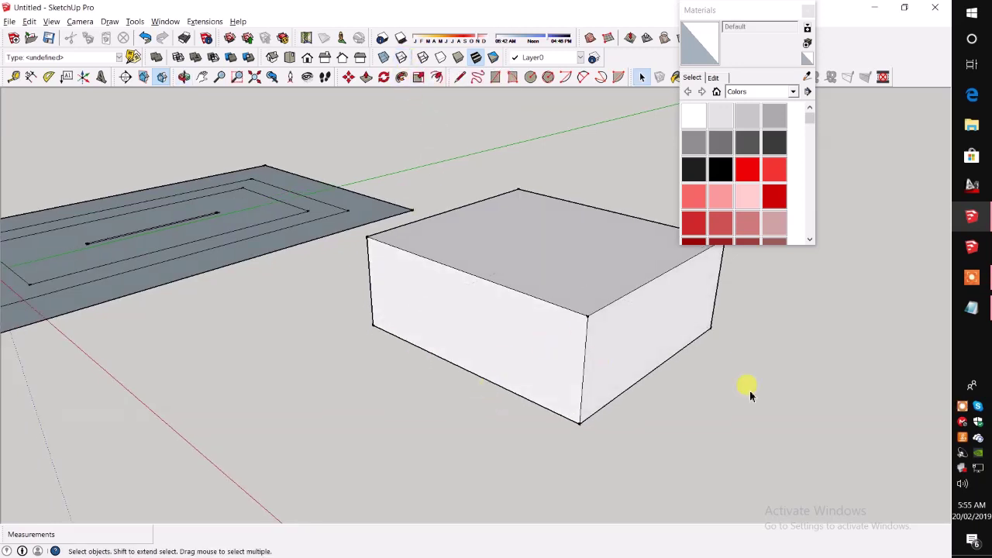
click(972, 308)
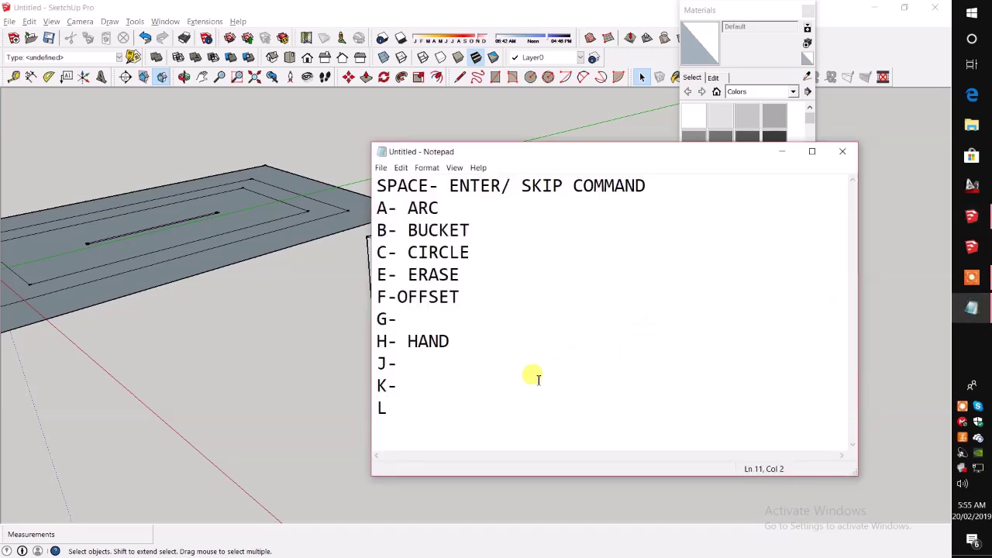
click(435, 395)
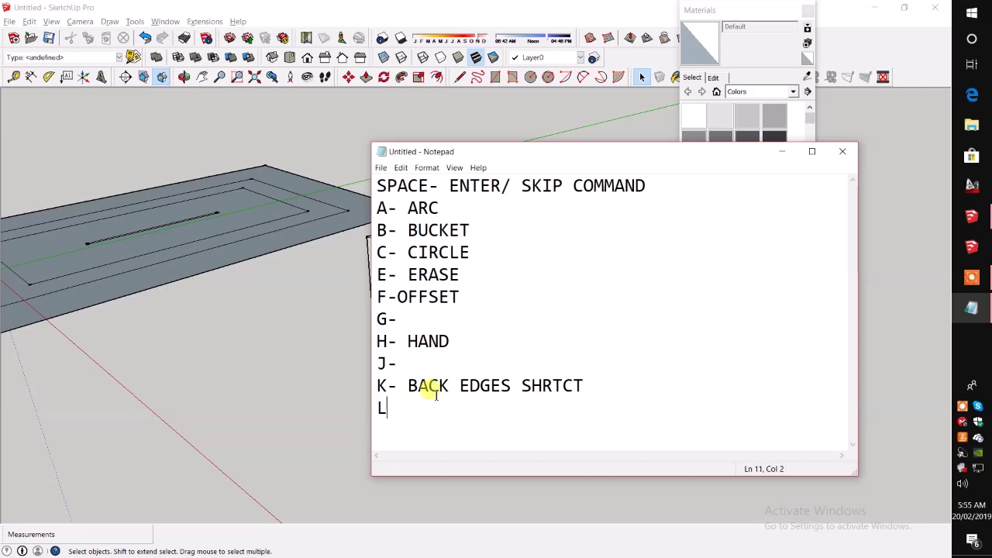
text(-LINE)
Draw a five-point polyline in front of the box and note 'L-LINE' in the list.
click(195, 432)
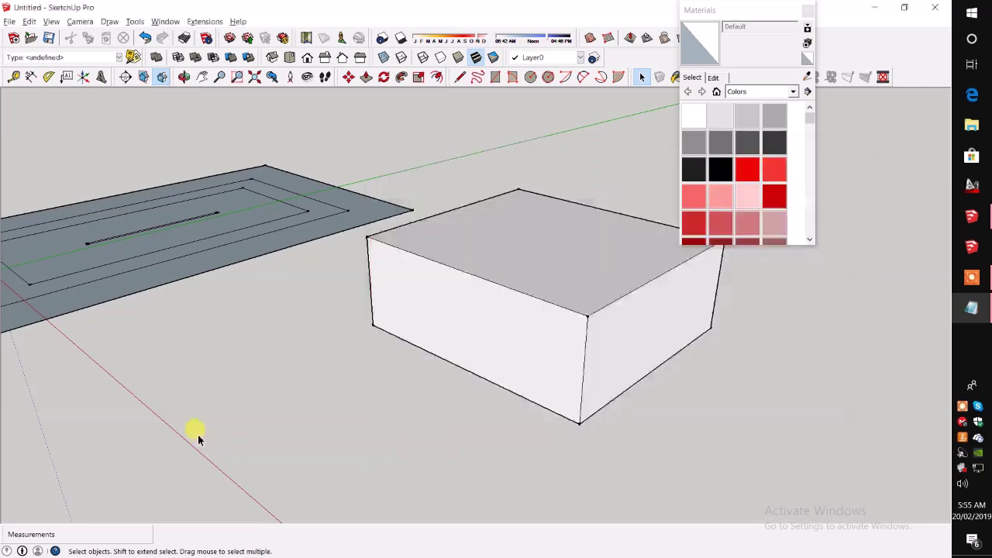
scroll(282, 394, down, 2)
key(l)
click(353, 417)
click(434, 451)
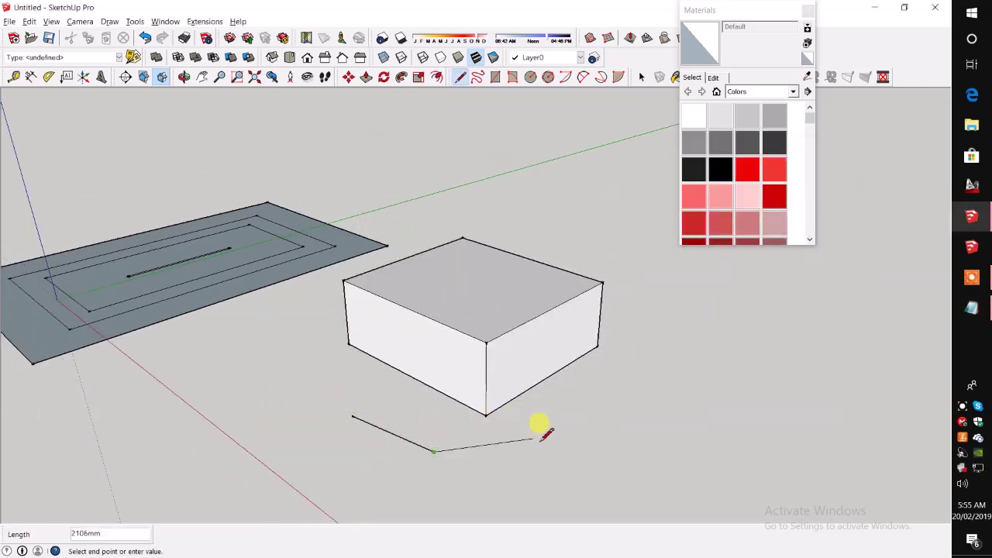
click(541, 439)
click(651, 359)
click(642, 318)
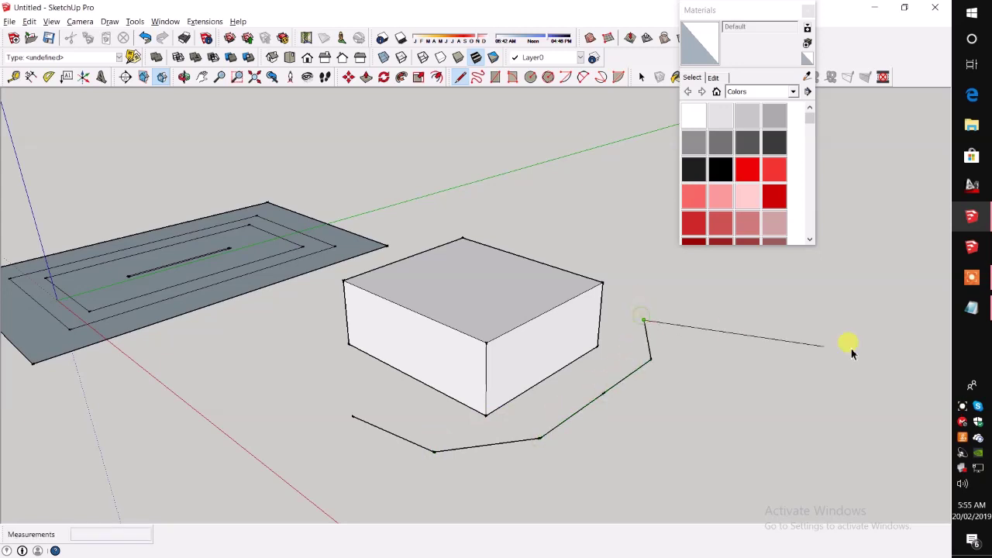
key(space)
click(972, 308)
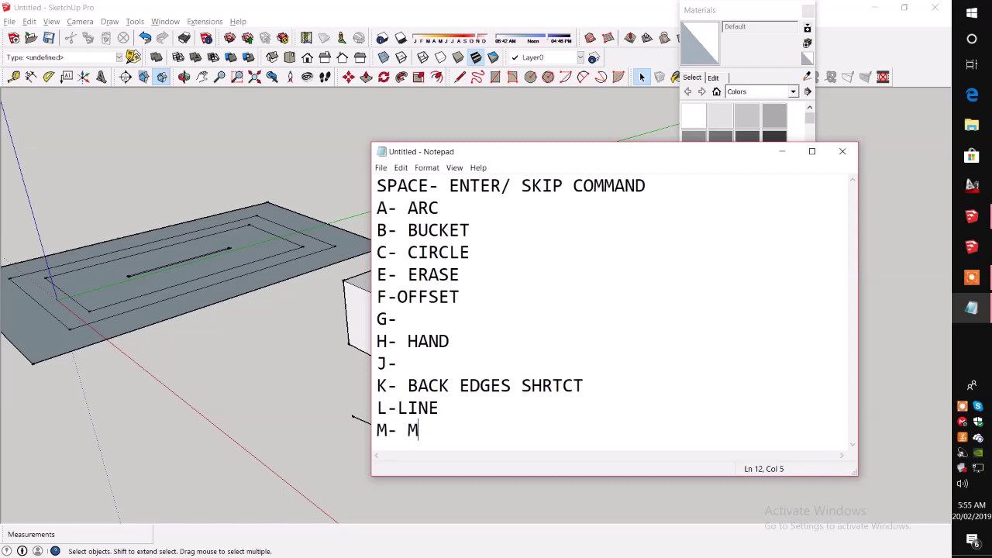
Select the whole box and place a copy to its right using Move with Ctrl.
middle_drag(266, 376, 337, 350)
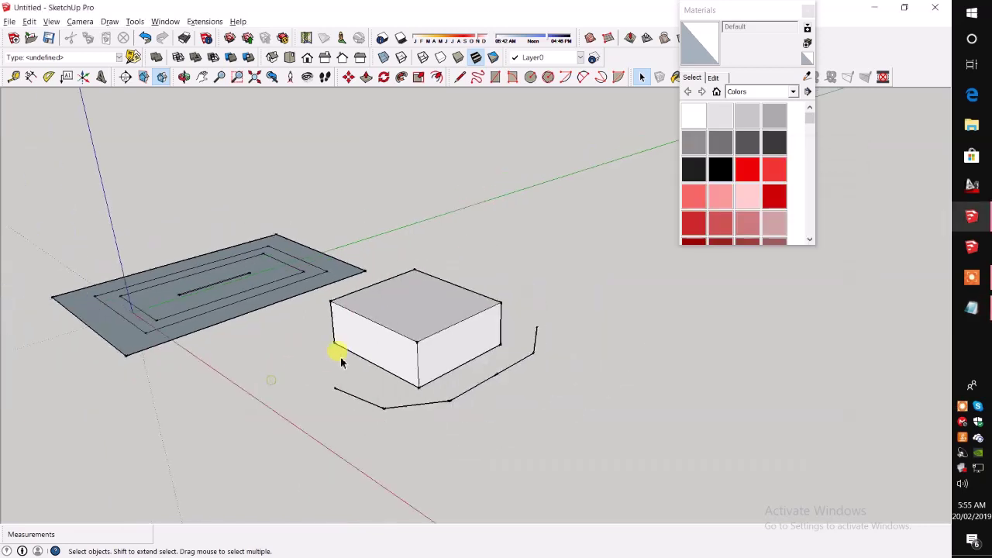
click(421, 355)
triple_click(421, 355)
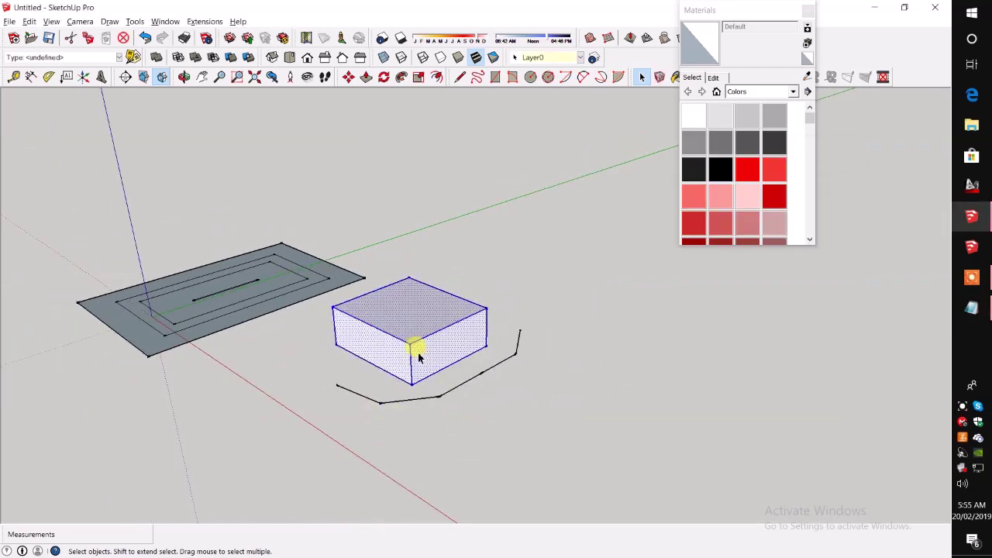
key(m)
click(413, 373)
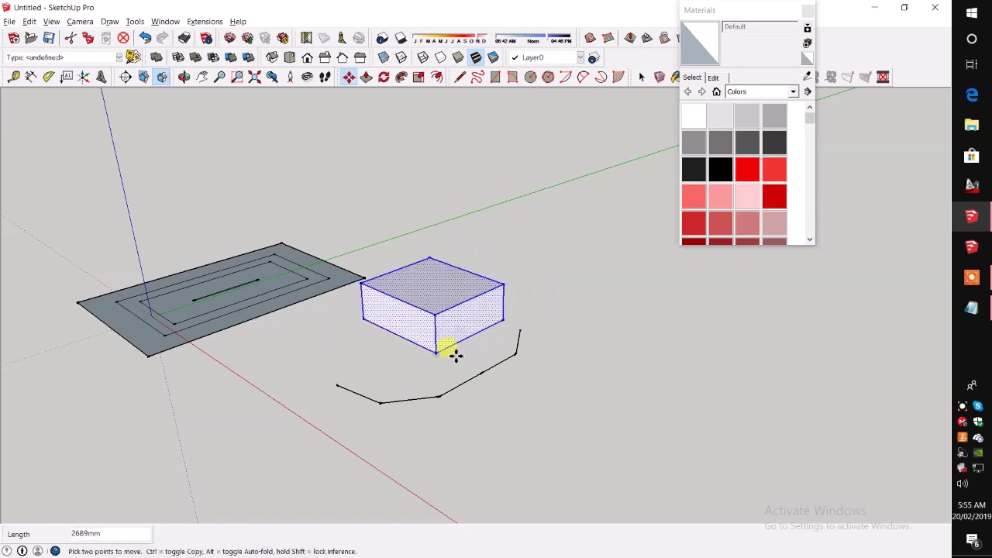
mouse_move(518, 320)
middle_down()
mouse_move(490, 358)
mouse_move(547, 346)
mouse_move(421, 381)
middle_up()
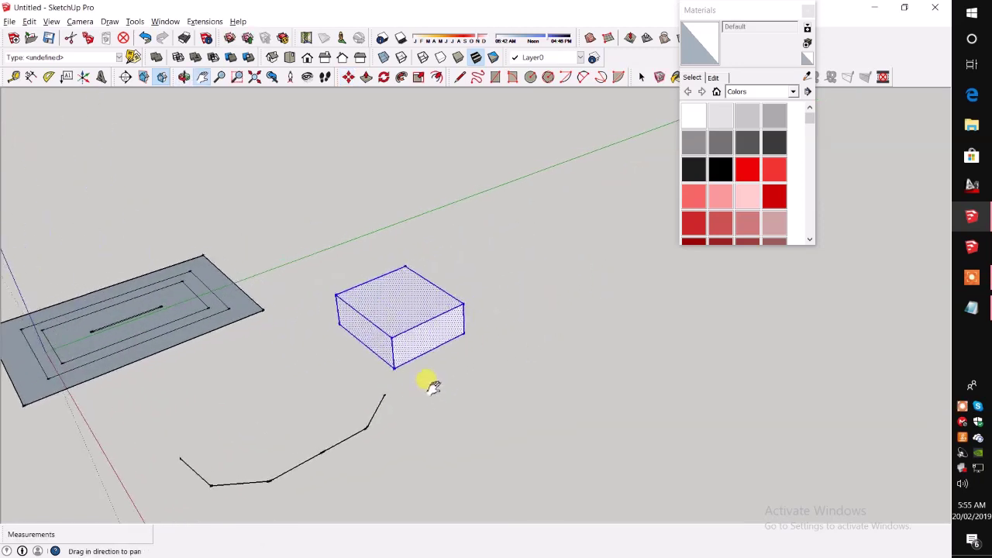
scroll(408, 359, up, 2)
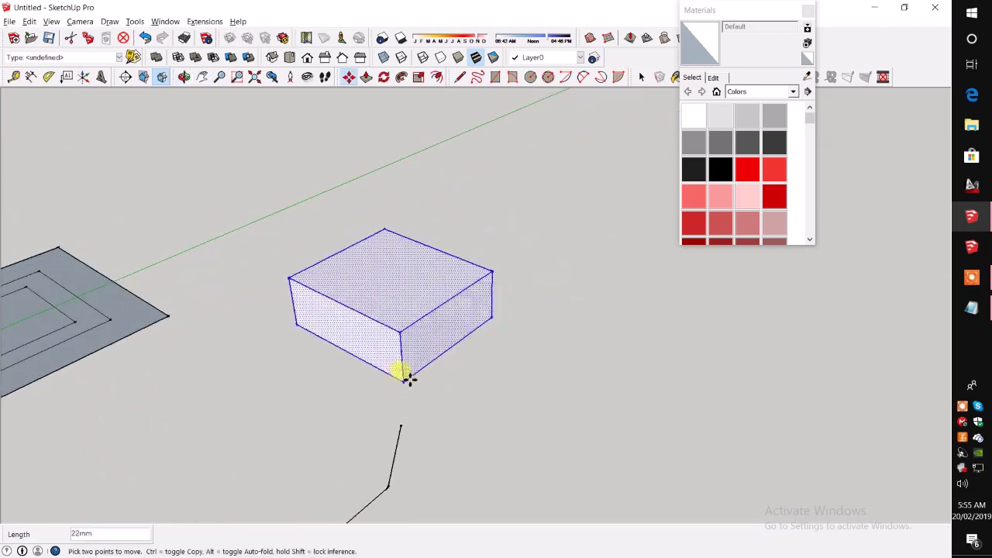
key(ctrl)
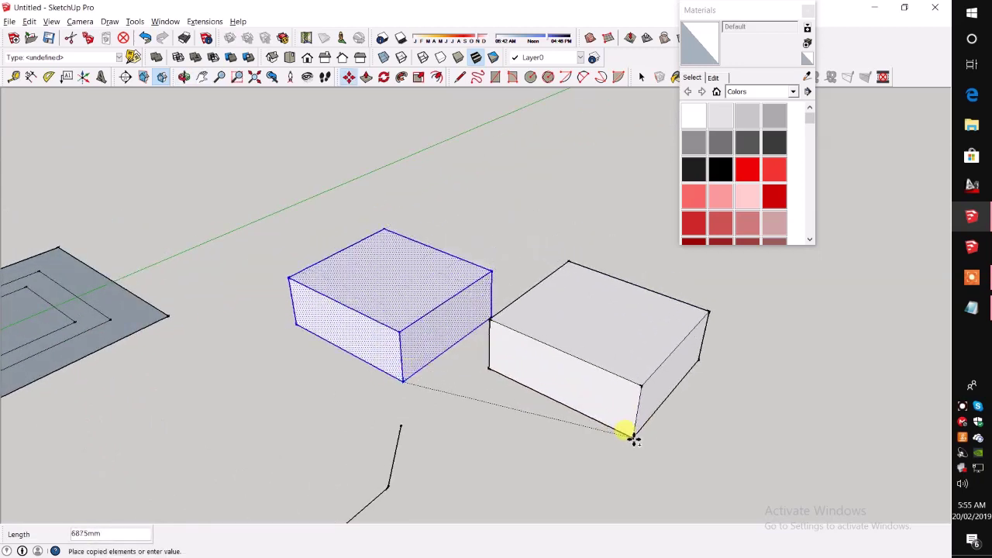
click(632, 436)
key(space)
Add the 'M- MOVE' entry to the shortcut notes.
scroll(558, 369, down, 2)
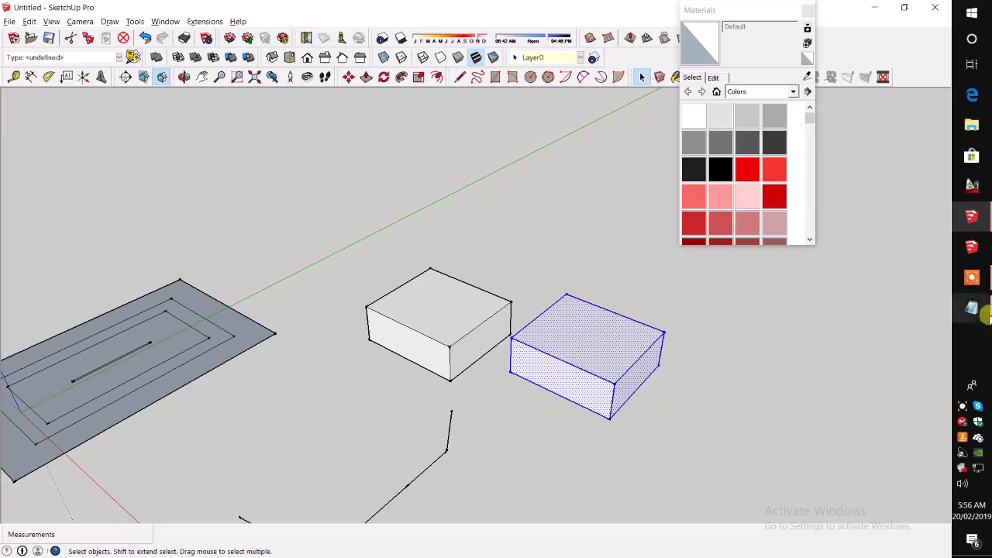
click(972, 309)
click(535, 414)
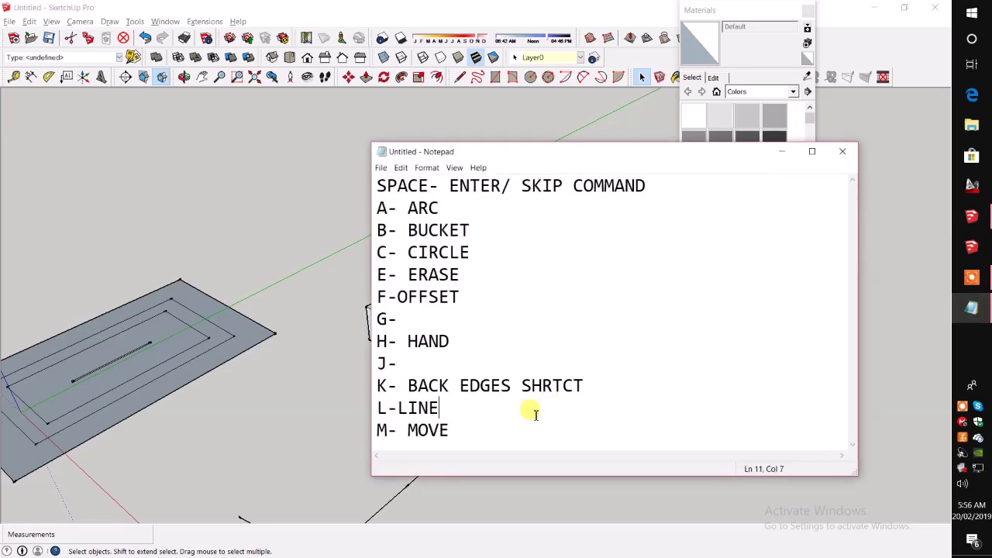
Add 'M+CTRL - COPY' below M- MOVE and start an 'N-' line.
key(Return)
text(M+CTRL - COPY)
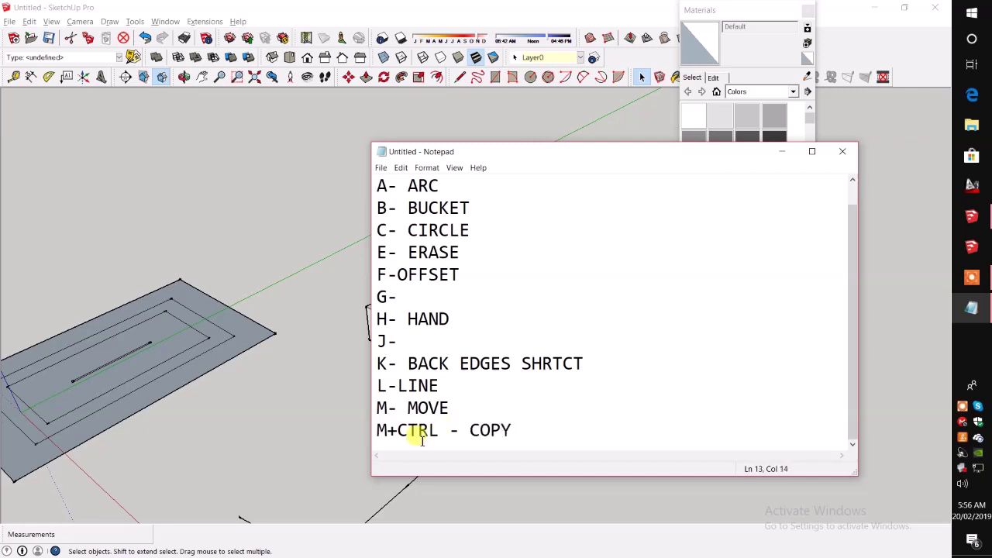
middle_drag(341, 415, 320, 412)
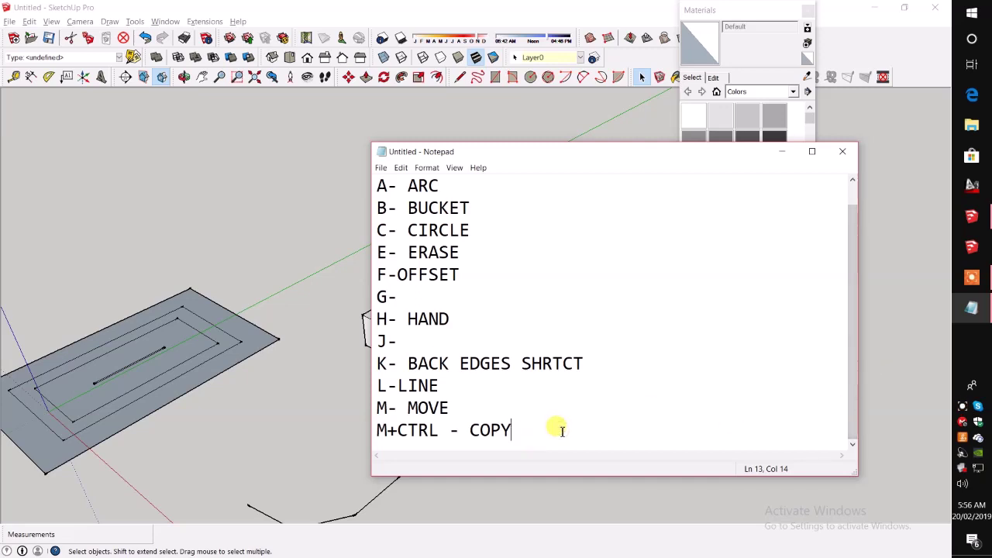
key(Return)
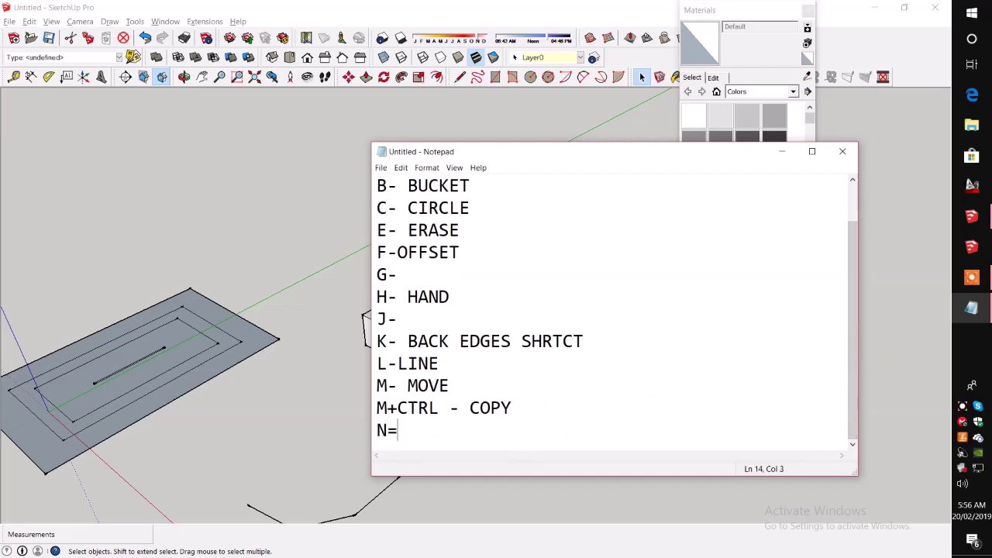
Orbit around the two boxes and add 'O- ORBIT' on a new notes line.
click(272, 444)
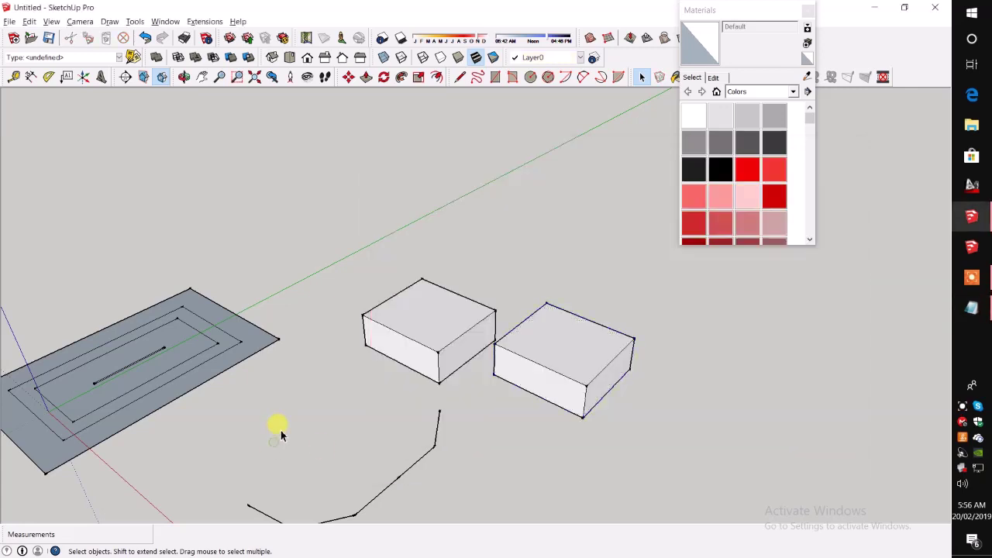
middle_drag(279, 427, 405, 393)
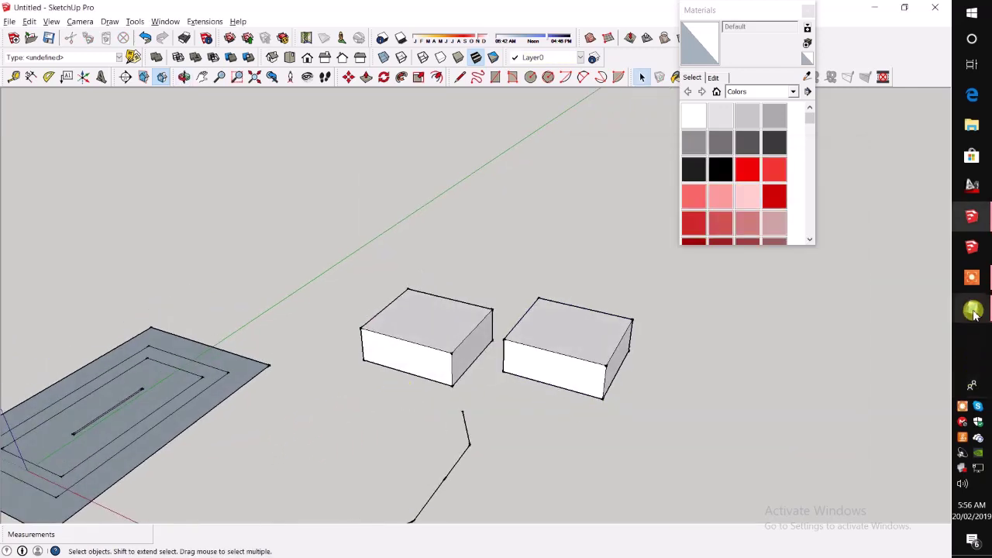
click(973, 308)
key(Return)
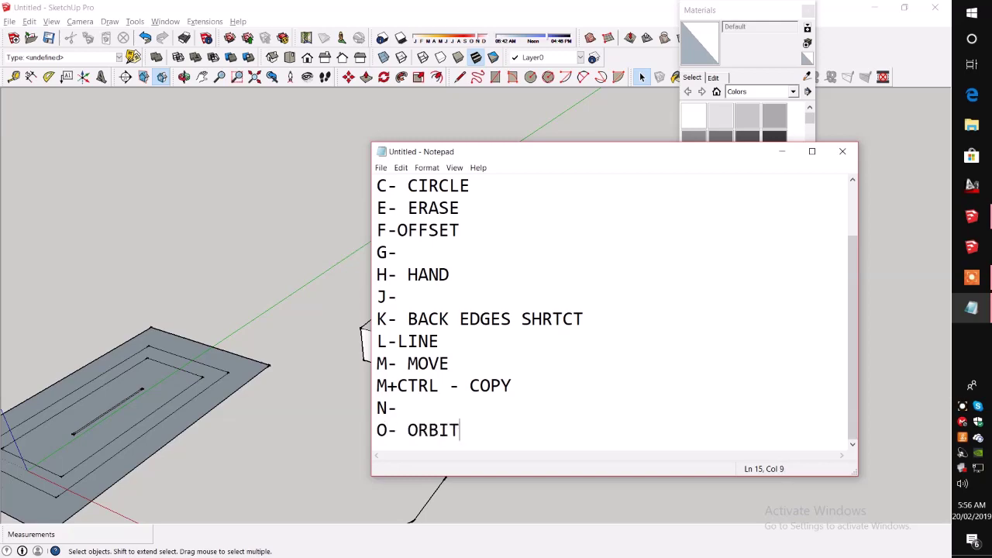
Orbit and pan the view so the slab sits below the two boxes.
click(282, 447)
mouse_move(319, 412)
middle_down()
mouse_move(412, 412)
mouse_move(388, 390)
mouse_move(491, 271)
mouse_move(241, 181)
mouse_move(479, 151)
mouse_move(339, 277)
mouse_move(660, 357)
mouse_move(428, 398)
mouse_move(552, 308)
mouse_move(345, 428)
mouse_move(642, 333)
mouse_move(472, 410)
mouse_move(491, 359)
mouse_move(561, 362)
mouse_move(592, 392)
mouse_move(569, 379)
mouse_move(275, 390)
mouse_move(497, 300)
mouse_move(483, 458)
mouse_move(472, 332)
middle_up()
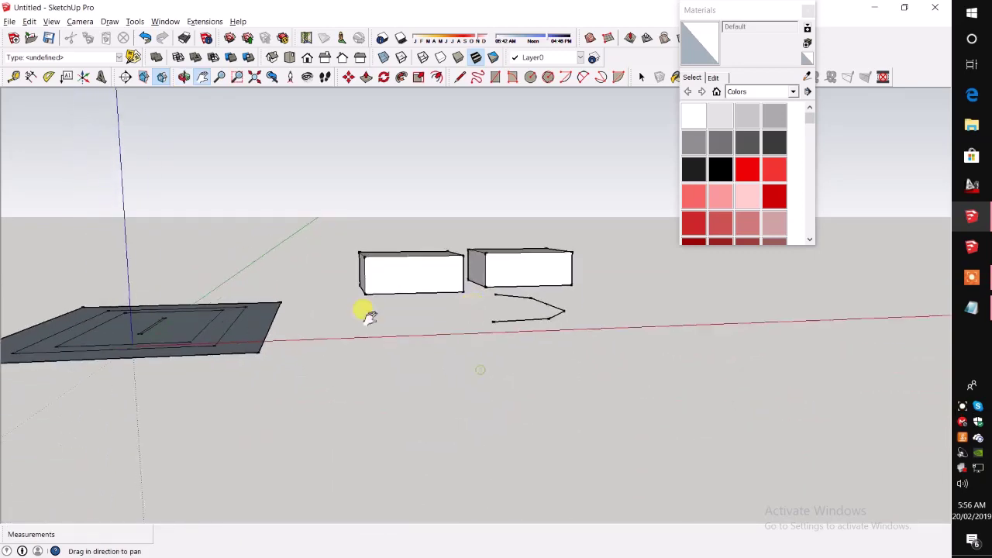
mouse_move(361, 310)
shift+middle_down()
mouse_move(730, 348)
mouse_move(535, 350)
mouse_move(411, 387)
mouse_move(565, 310)
mouse_move(497, 448)
mouse_move(742, 368)
mouse_move(122, 306)
mouse_move(140, 321)
shift+middle_up()
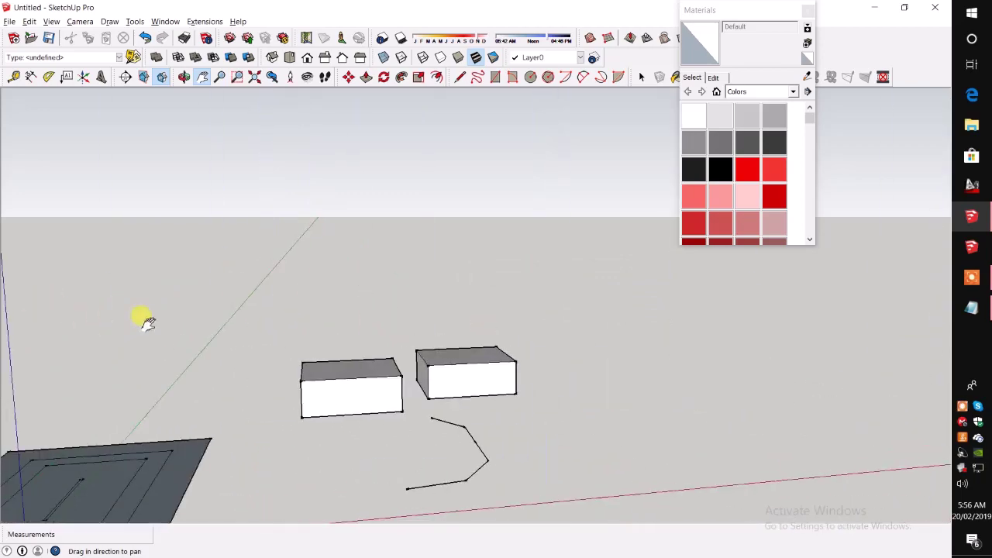
mouse_move(307, 345)
middle_down()
mouse_move(273, 206)
mouse_move(122, 406)
mouse_move(589, 341)
mouse_move(310, 310)
mouse_move(734, 357)
mouse_move(328, 284)
mouse_move(684, 343)
middle_up()
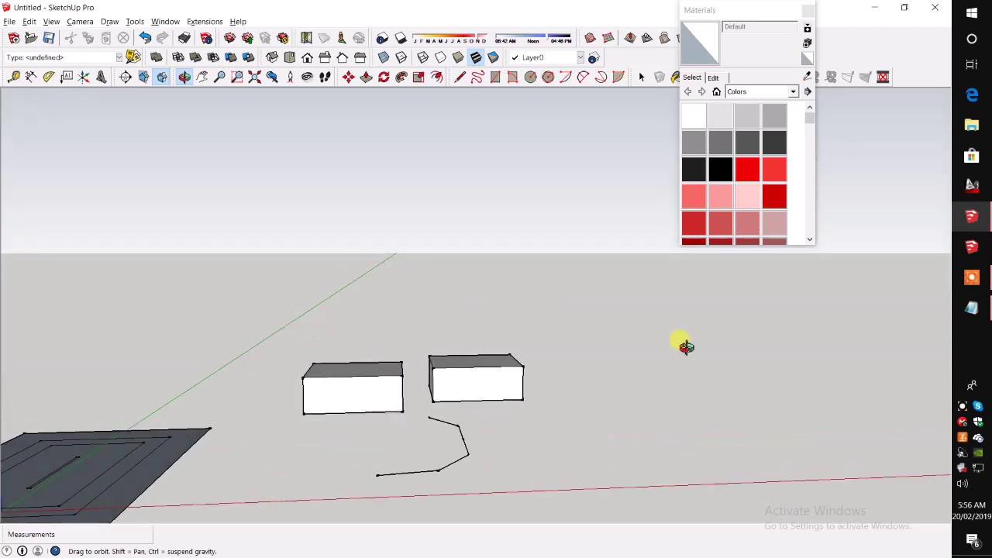
Add the 'P- PRESSPULL' entry to the shortcut notes.
click(971, 309)
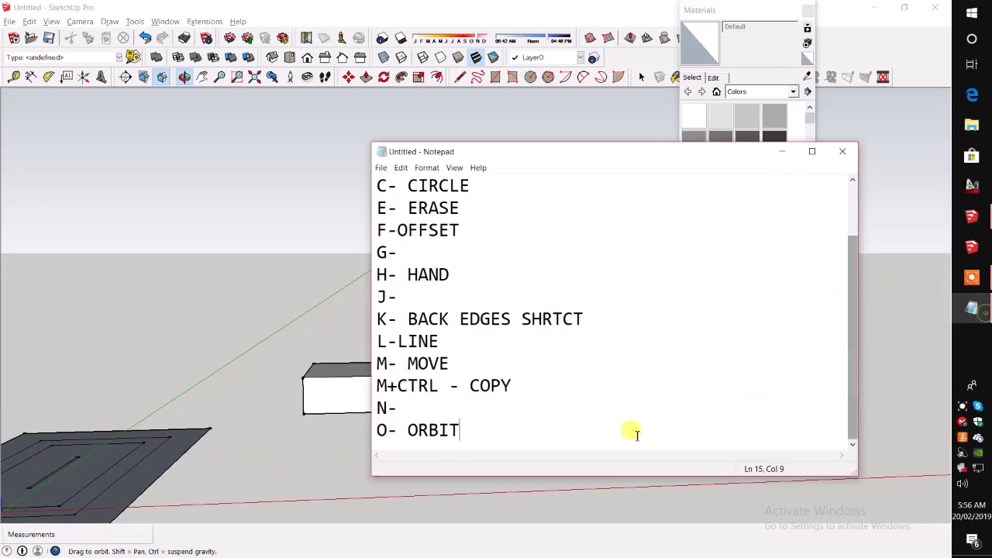
key(Return)
text(P)
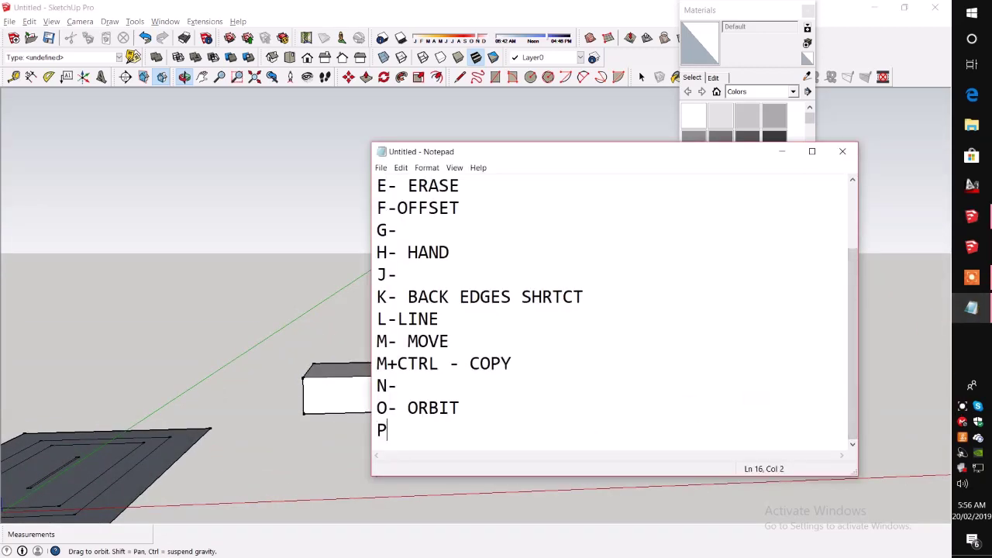
click(314, 446)
key(p)
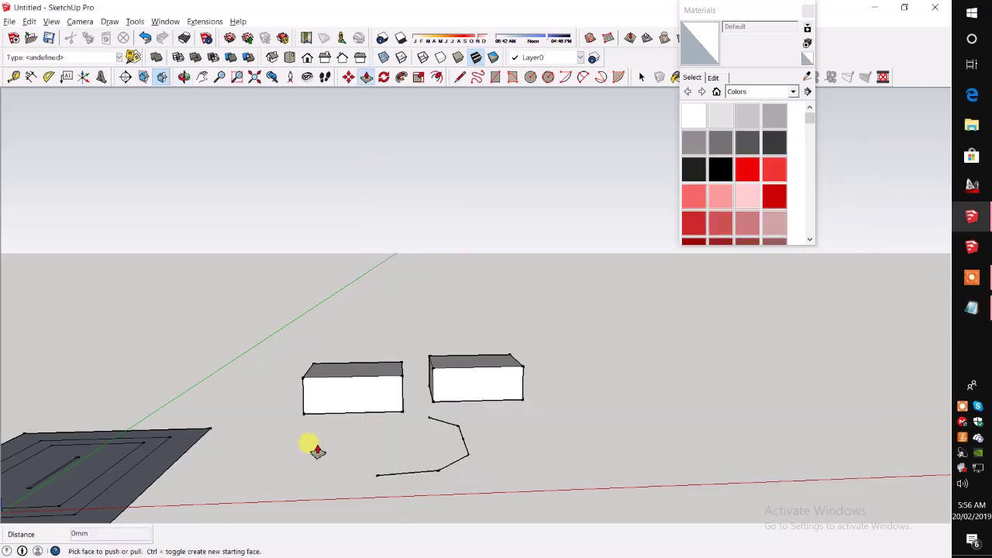
click(971, 308)
text(P- PRESSPULL)
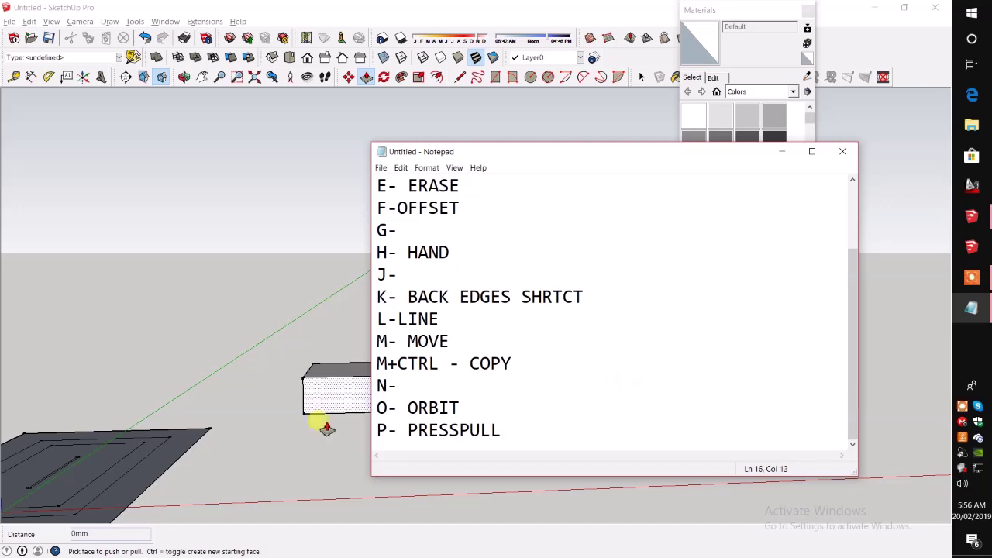
Push the left box's top down into a slab, then pull it up into a tall box.
click(294, 435)
middle_drag(259, 448, 380, 454)
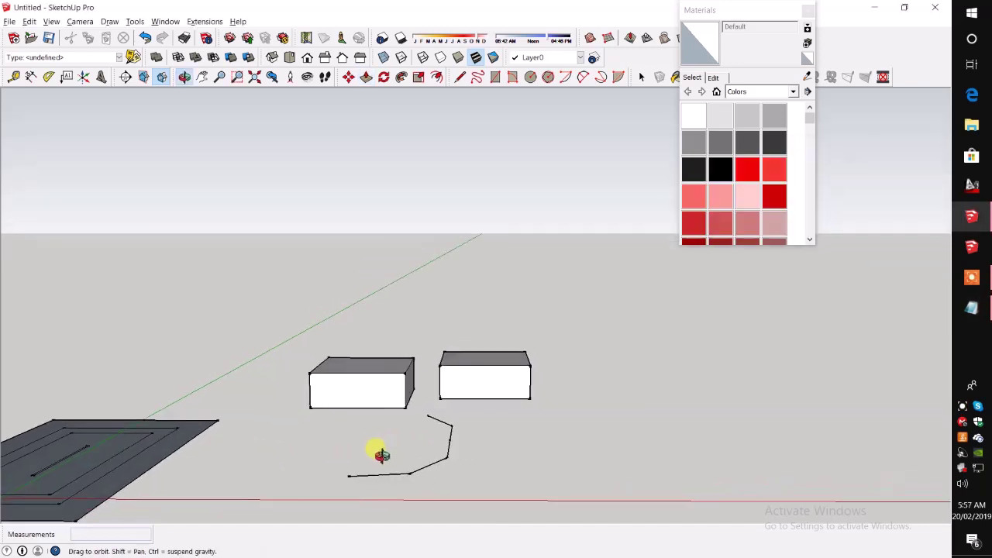
click(389, 367)
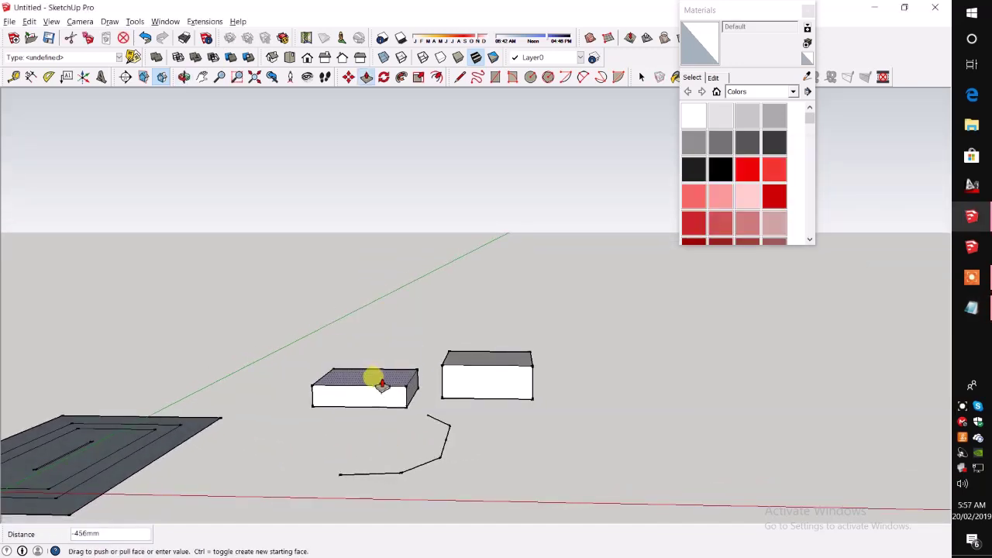
click(380, 392)
mouse_move(380, 392)
mouse_down()
mouse_move(355, 399)
mouse_move(369, 402)
mouse_up()
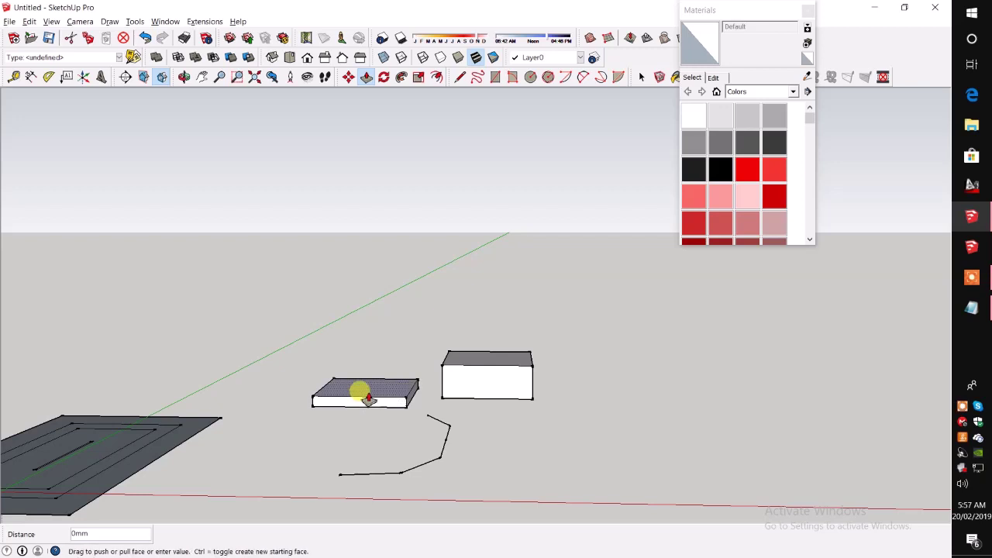
scroll(368, 401, up, 2)
click(354, 405)
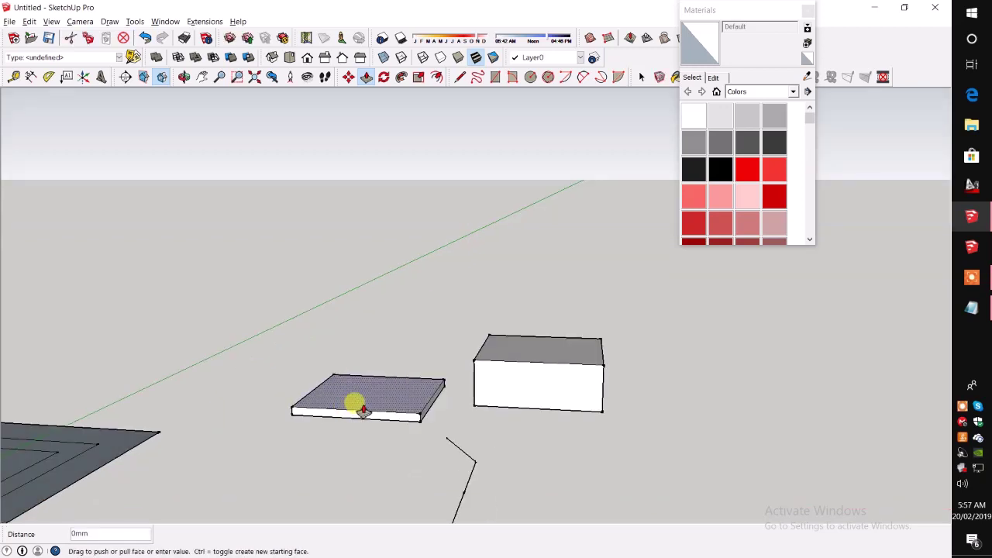
click(374, 292)
Push/Pull the tall box's front face until the block becomes a cube.
click(372, 325)
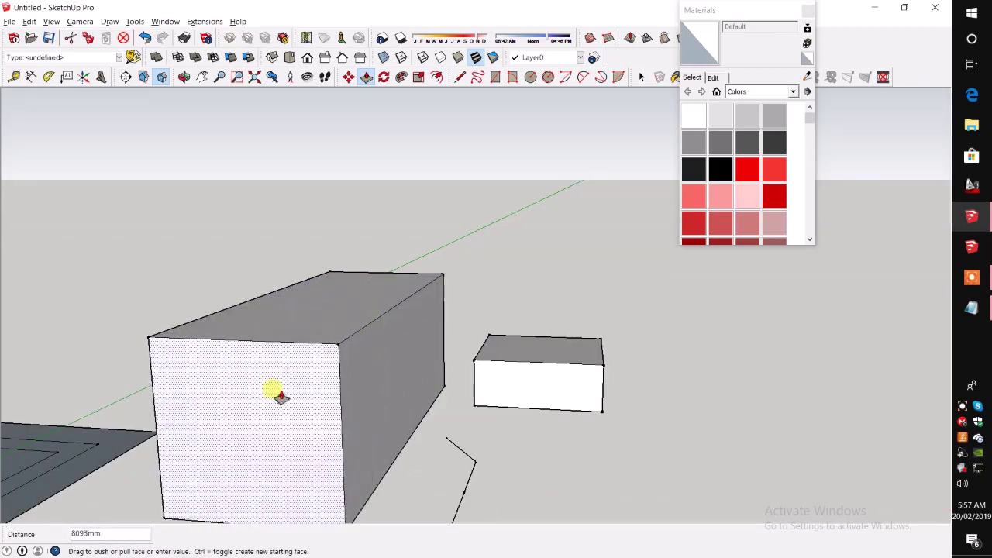
click(279, 390)
click(295, 390)
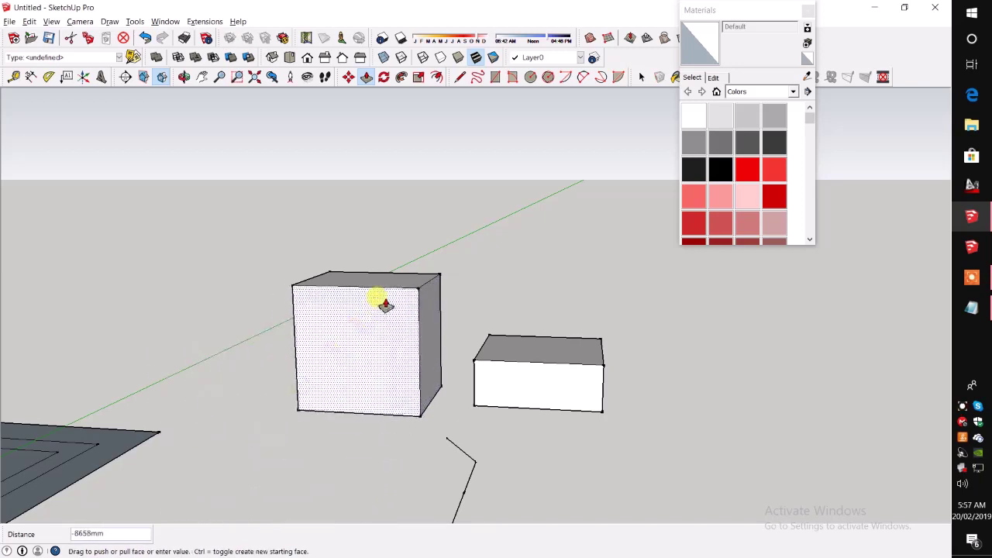
click(384, 298)
key(space)
Start a new 'Q-' line after PRESSPULL in the notes and orbit the boxes.
click(972, 309)
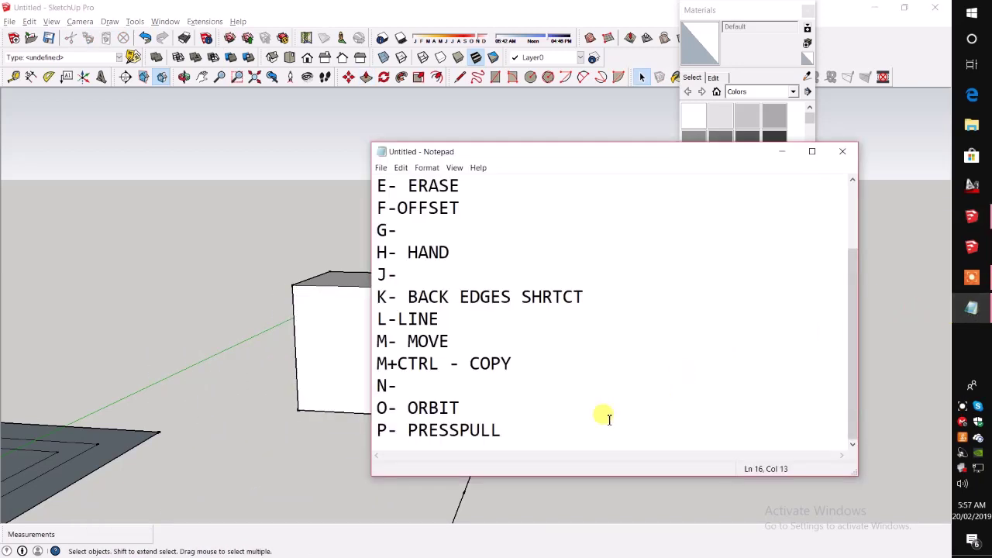
key(Return)
text(Q-)
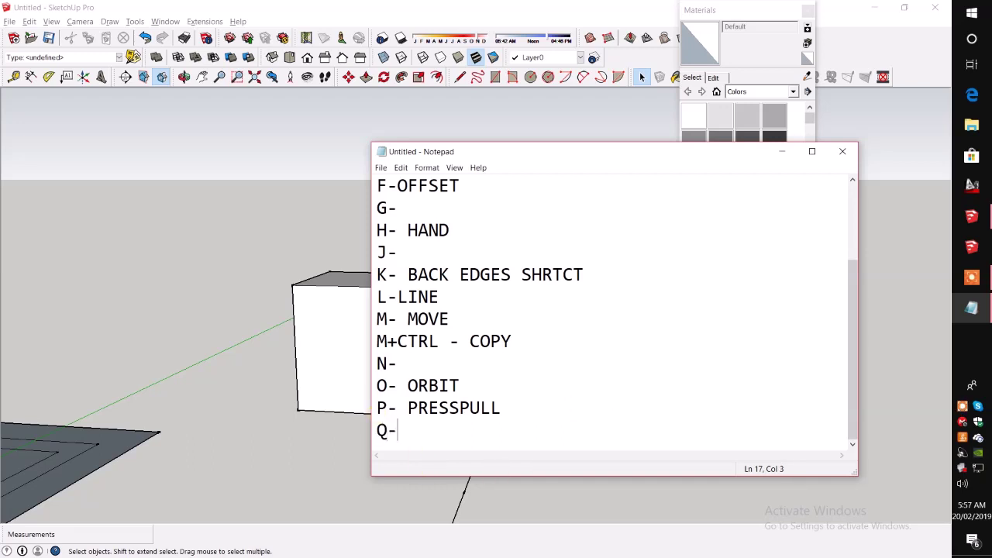
click(348, 449)
key(q)
mouse_move(365, 411)
middle_down()
mouse_move(333, 501)
mouse_move(464, 413)
mouse_move(532, 383)
middle_up()
Select the whole smaller box and make a first rotation about its bottom corner.
key(space)
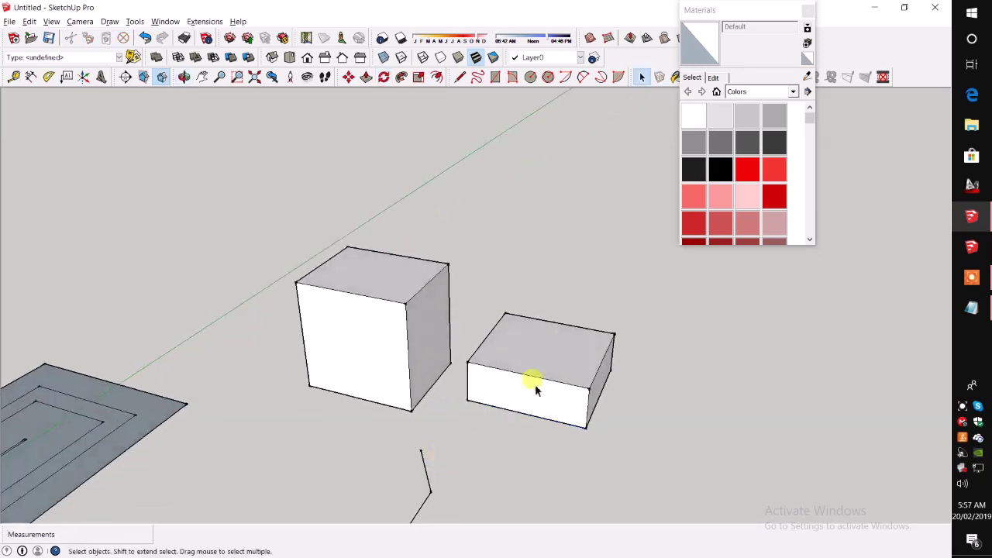
triple_click(543, 354)
key(q)
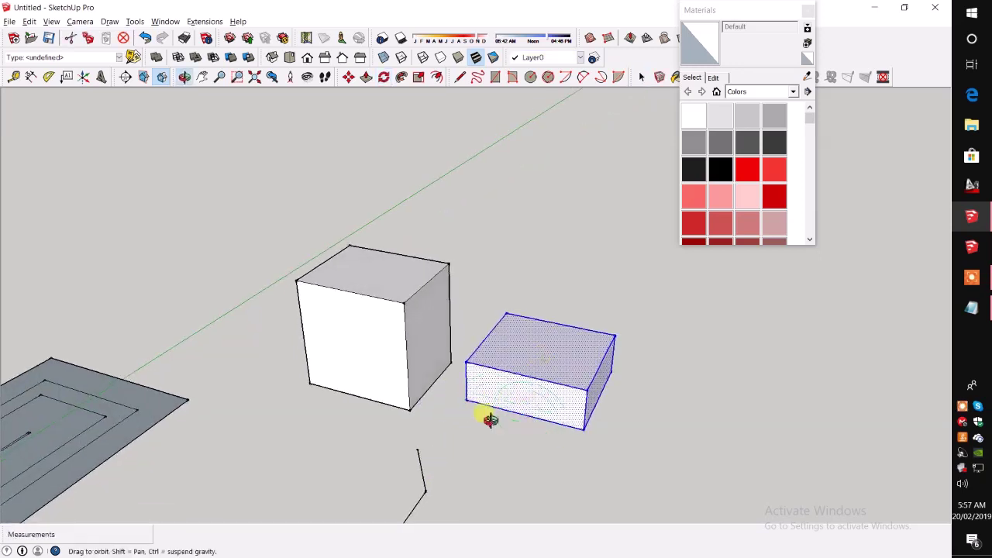
scroll(462, 401, up, 3)
click(452, 401)
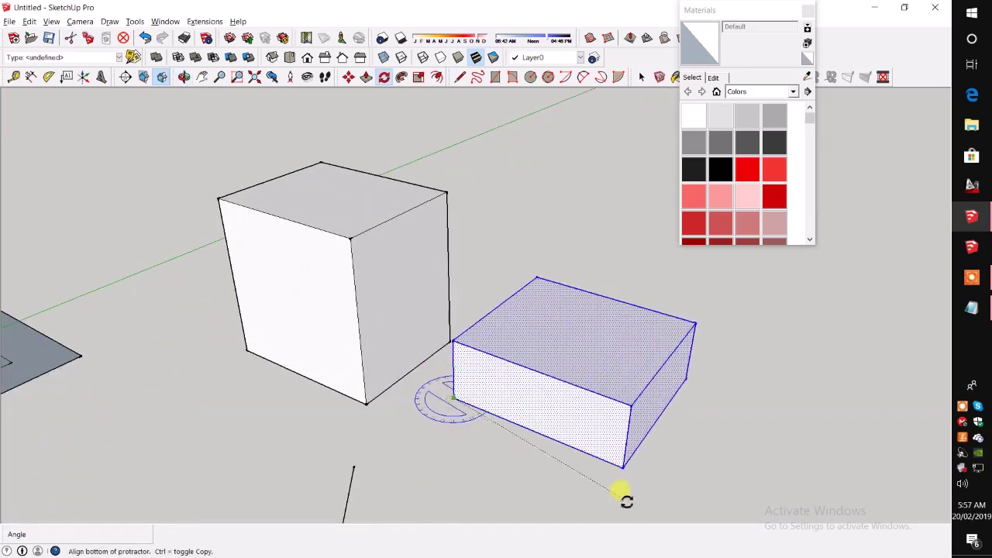
click(625, 468)
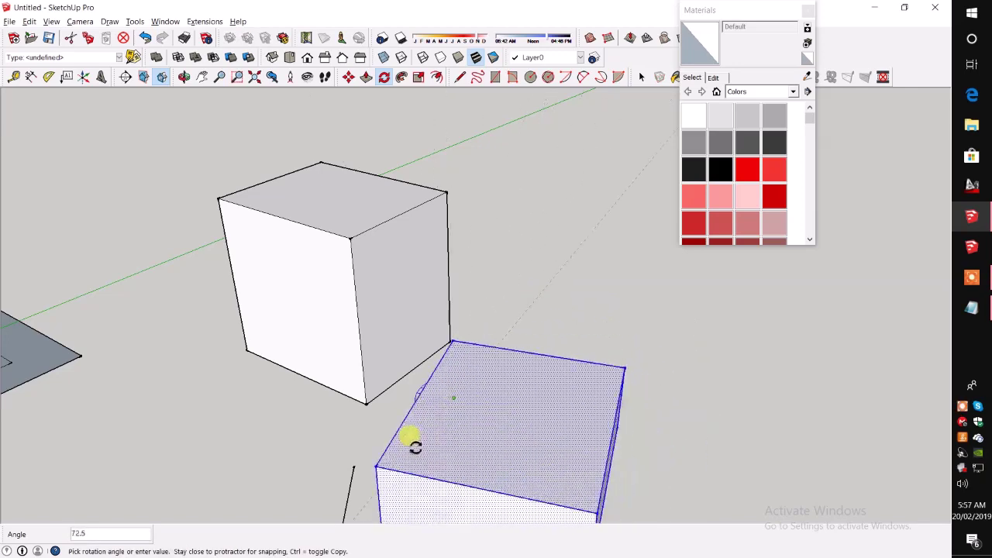
click(515, 419)
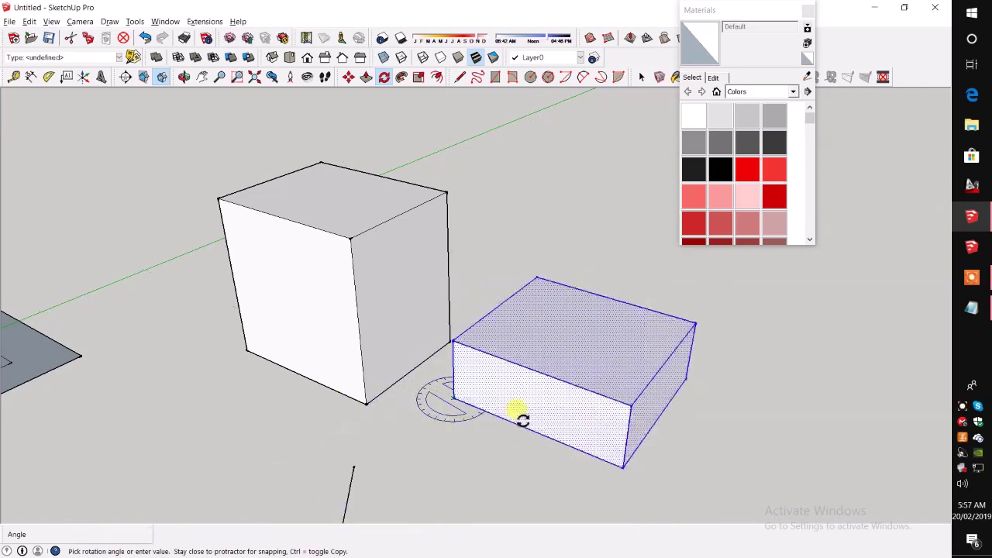
Rotate the box again about the same corner to complete the 90° turn, then note Q- ROTATE.
click(452, 401)
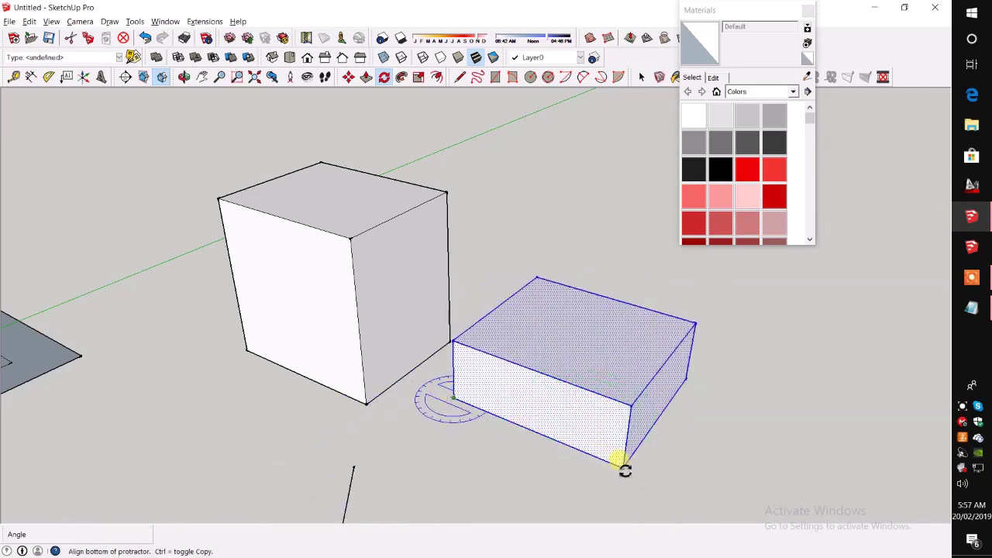
click(623, 468)
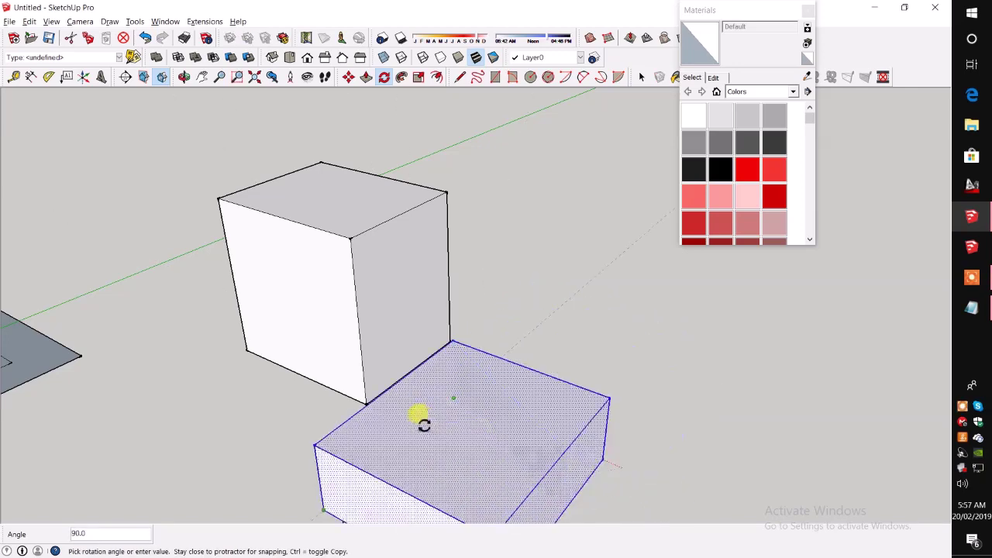
scroll(494, 415, down, 2)
click(574, 411)
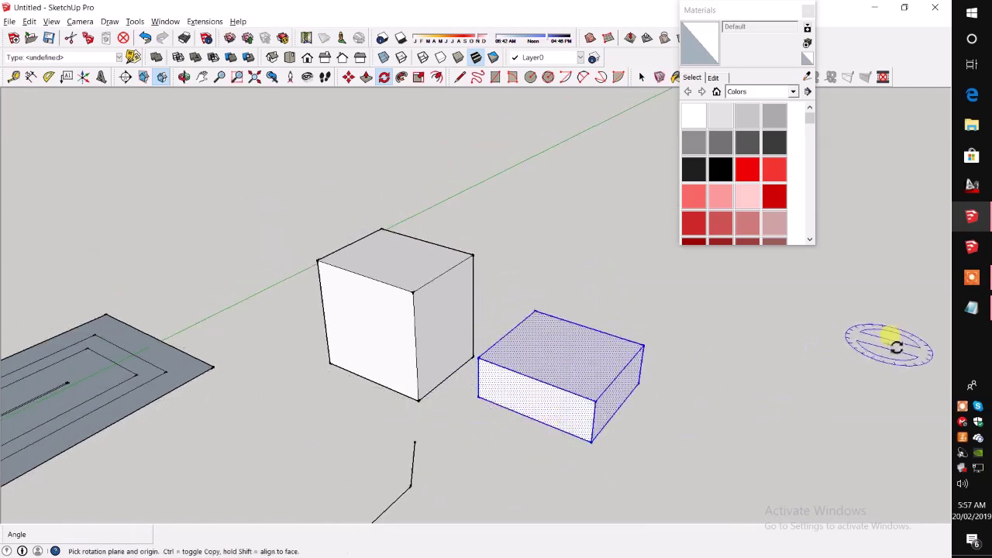
click(972, 308)
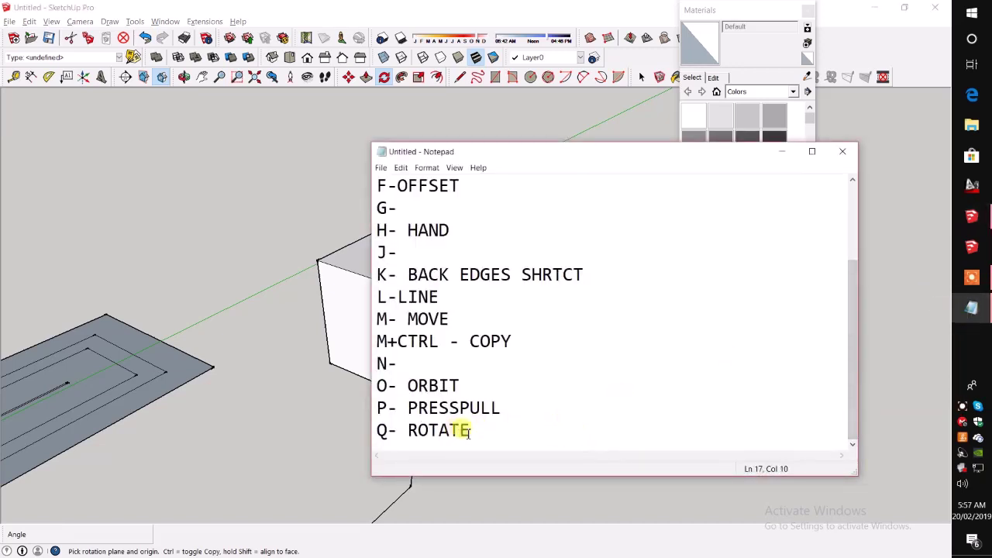
Start a new line after Q- ROTATE, then orbit and pan the model view.
key(Return)
text(R-)
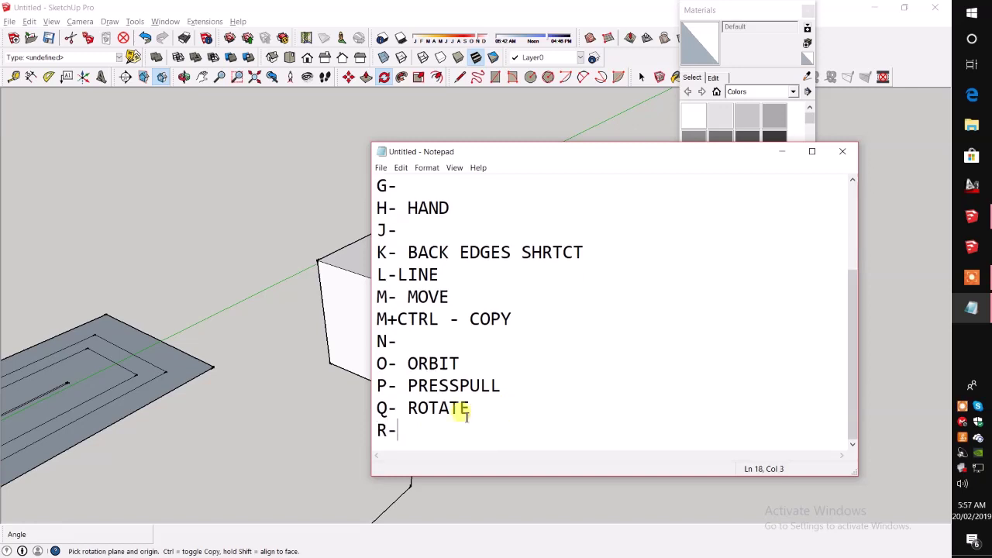
click(284, 394)
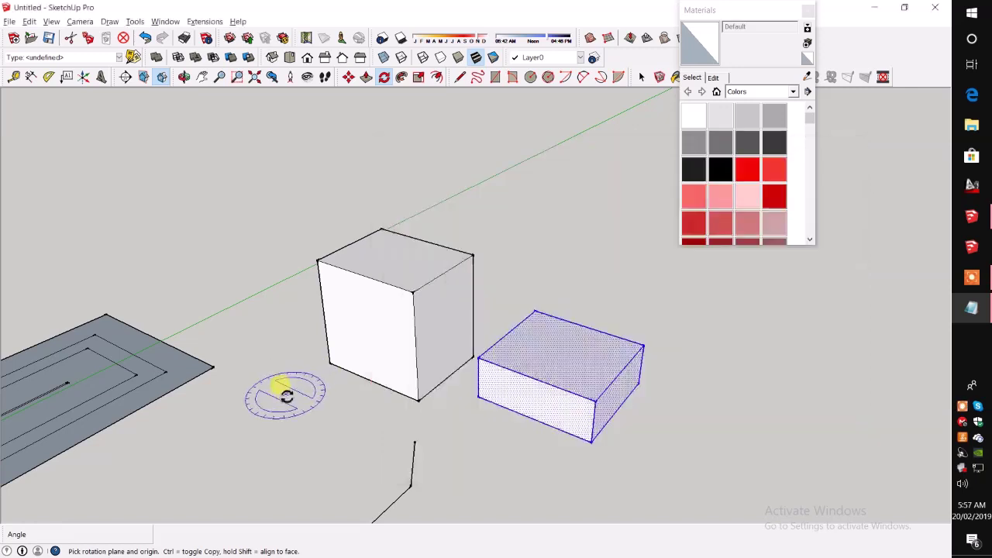
key(r)
middle_drag(465, 401, 609, 403)
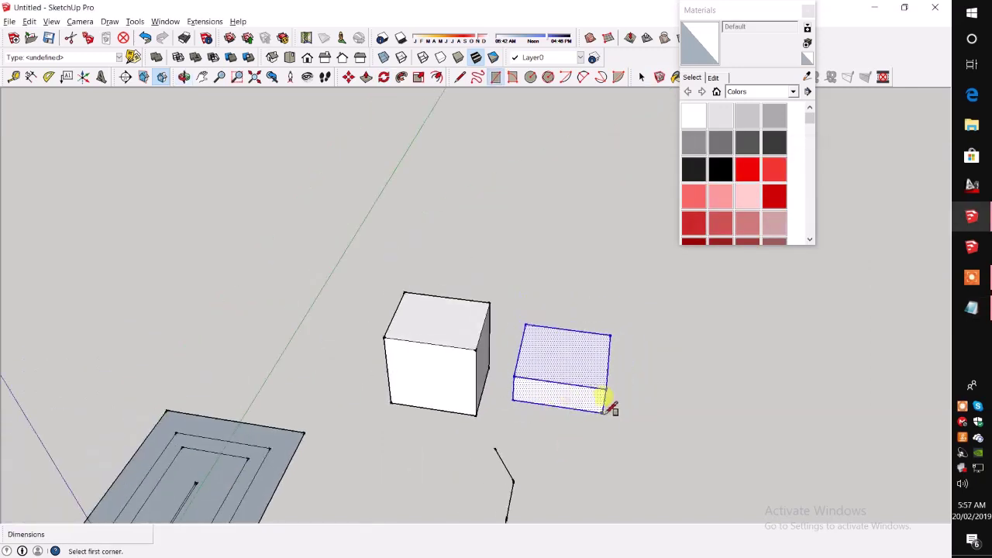
key(h)
drag(621, 414, 482, 383)
click(971, 309)
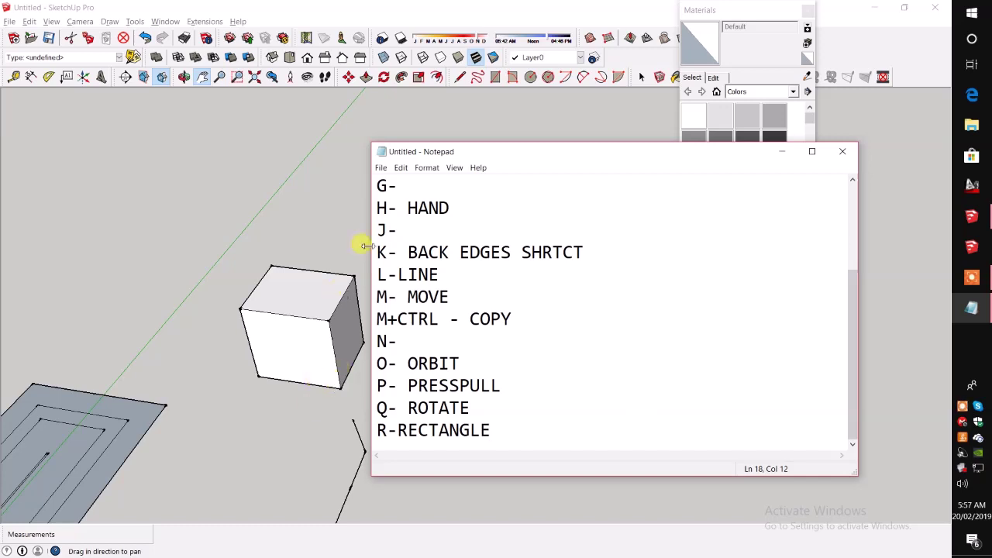
Draw a flat rectangle beside the boxes.
click(335, 252)
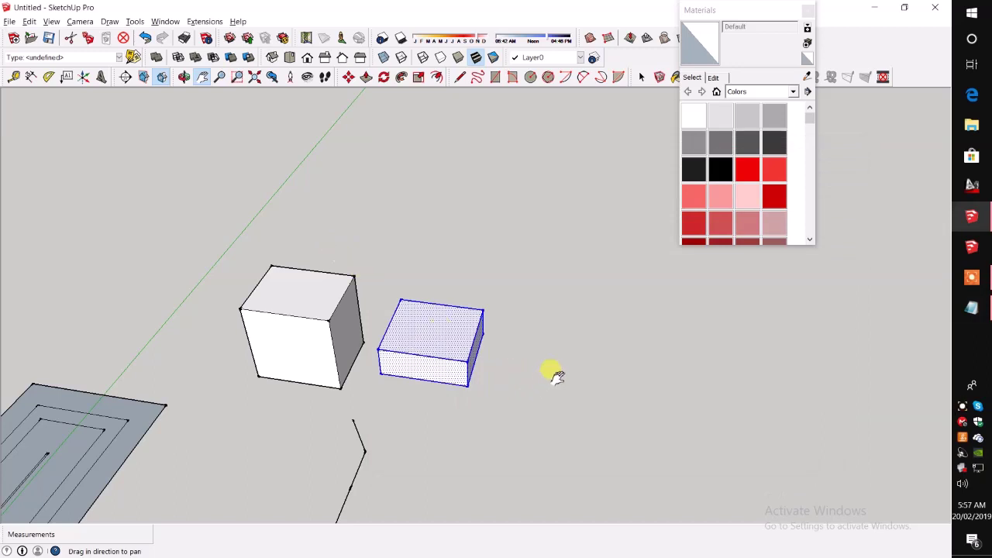
drag(554, 372, 452, 388)
key(r)
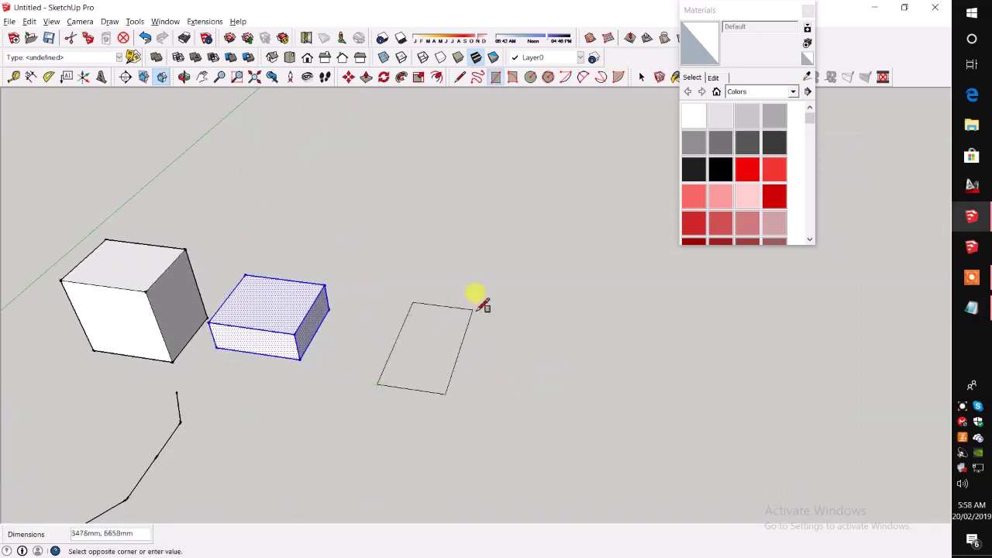
click(558, 239)
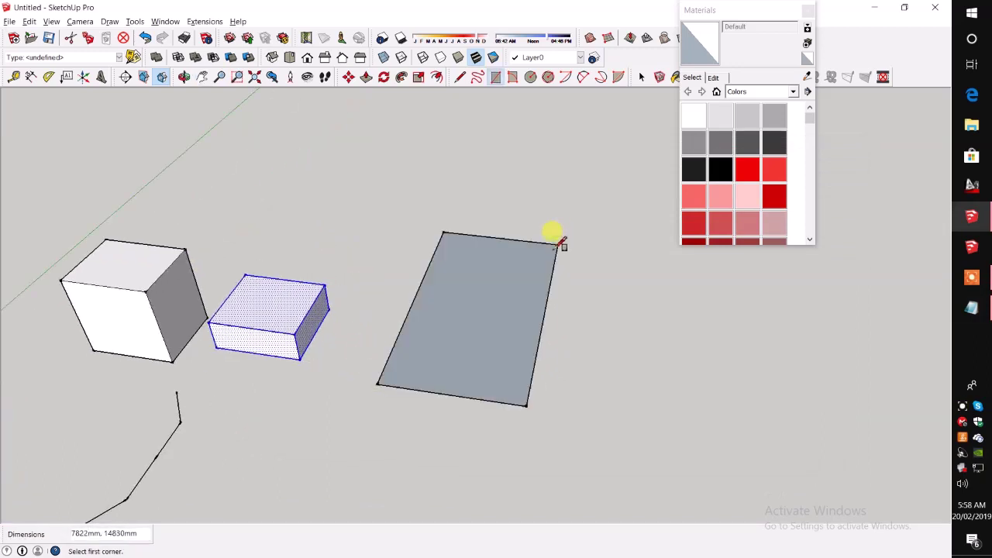
middle_drag(555, 234, 372, 403)
key(space)
Draw a second flat rectangle to the right and note 'R-RECTANGLE' in the list.
key(r)
click(610, 441)
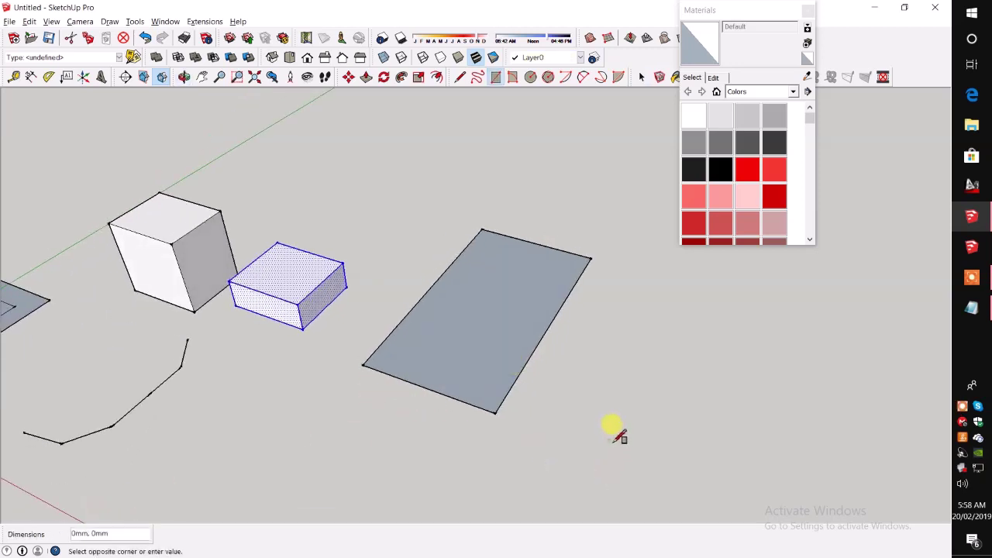
click(765, 358)
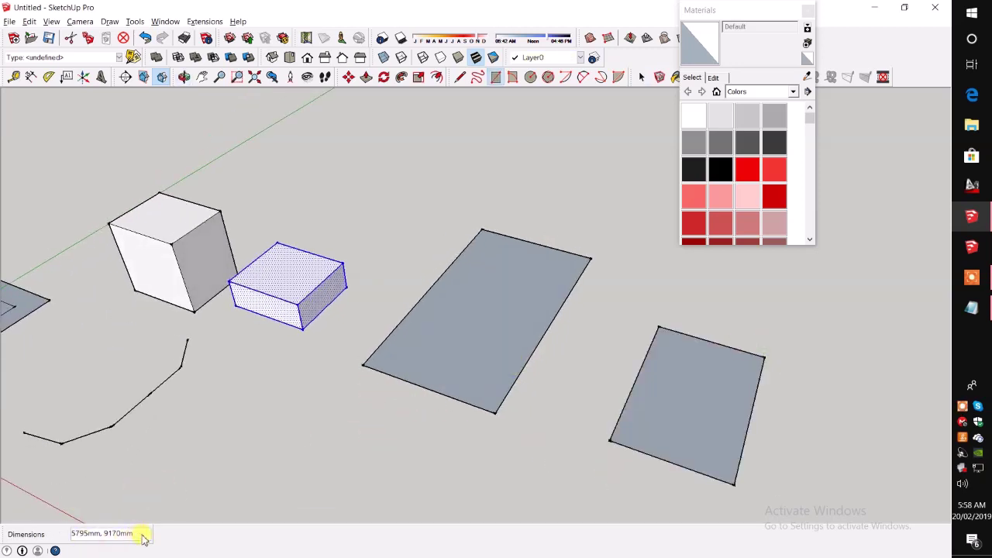
mouse_move(456, 488)
middle_down()
mouse_move(427, 483)
mouse_move(399, 435)
middle_up()
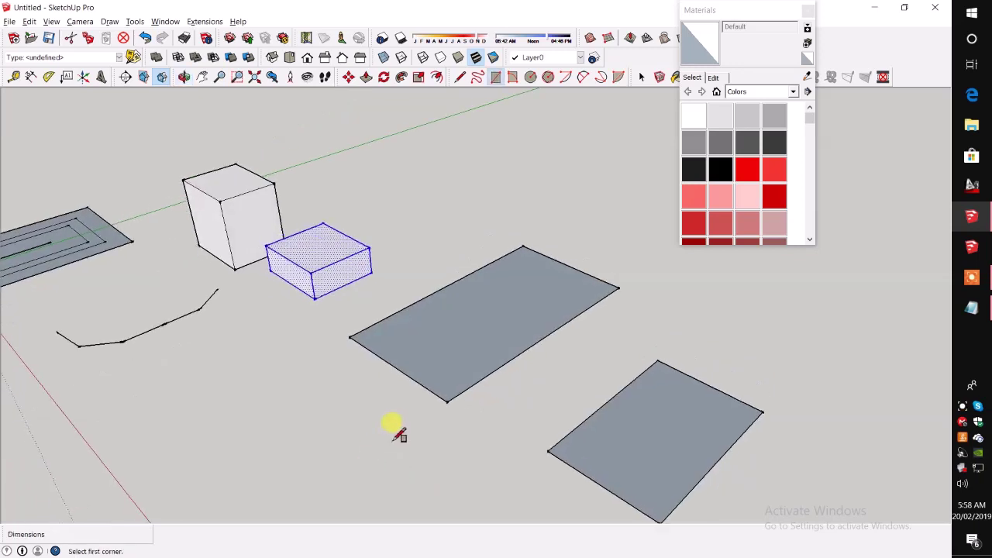
click(972, 309)
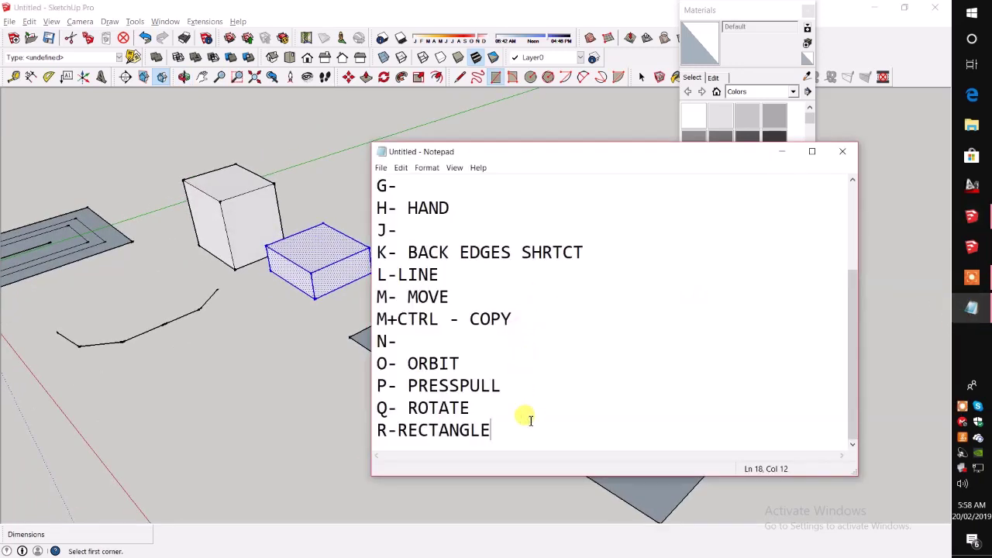
Start the 'S- SCALE' line below R-RECTANGLE and activate Scale on the box.
key(Return)
text(\)
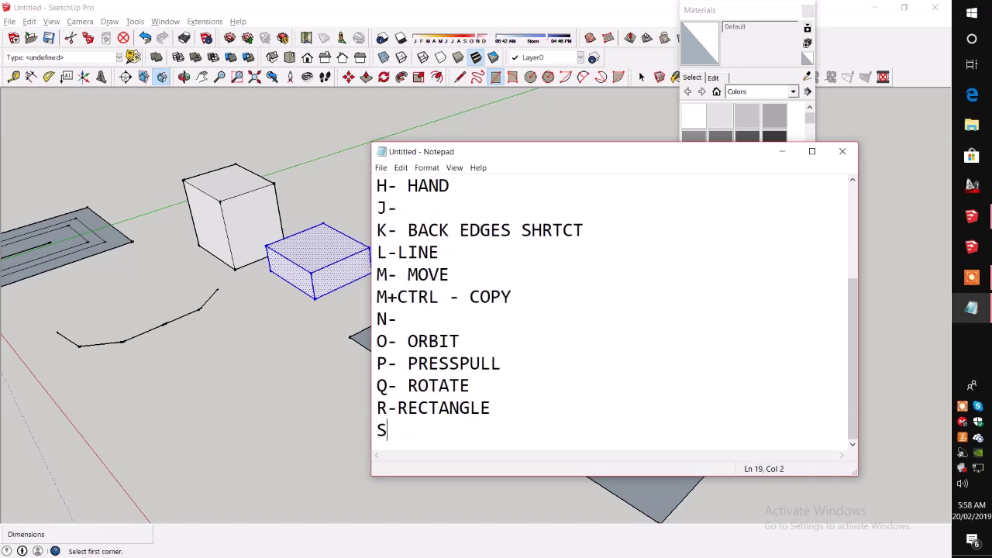
click(294, 388)
key(s)
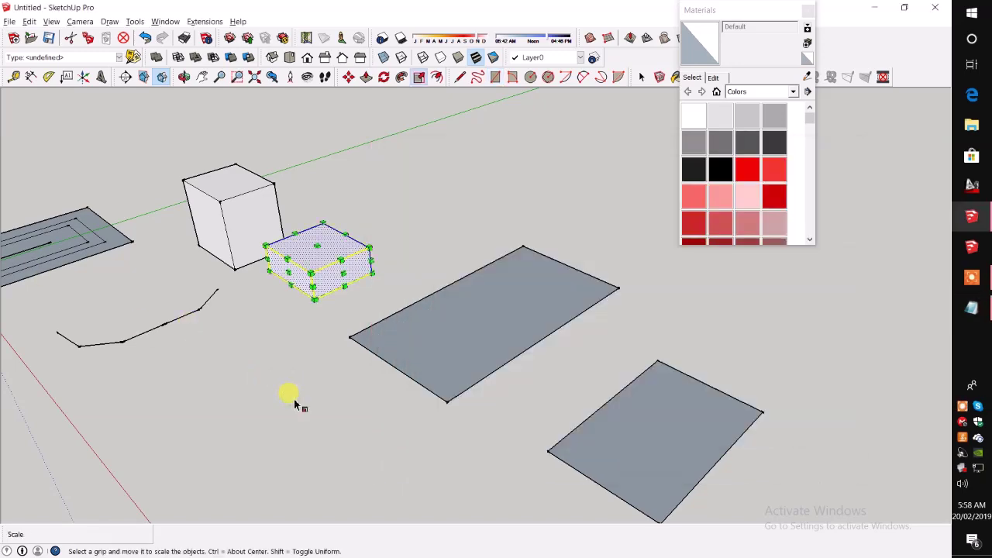
scroll(295, 270, up, 2)
scroll(293, 269, up, 2)
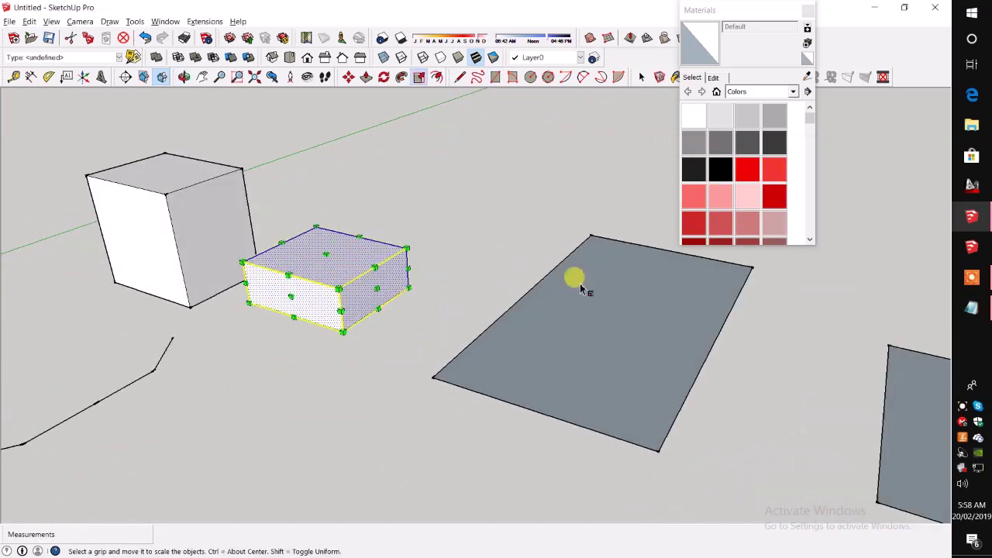
click(972, 309)
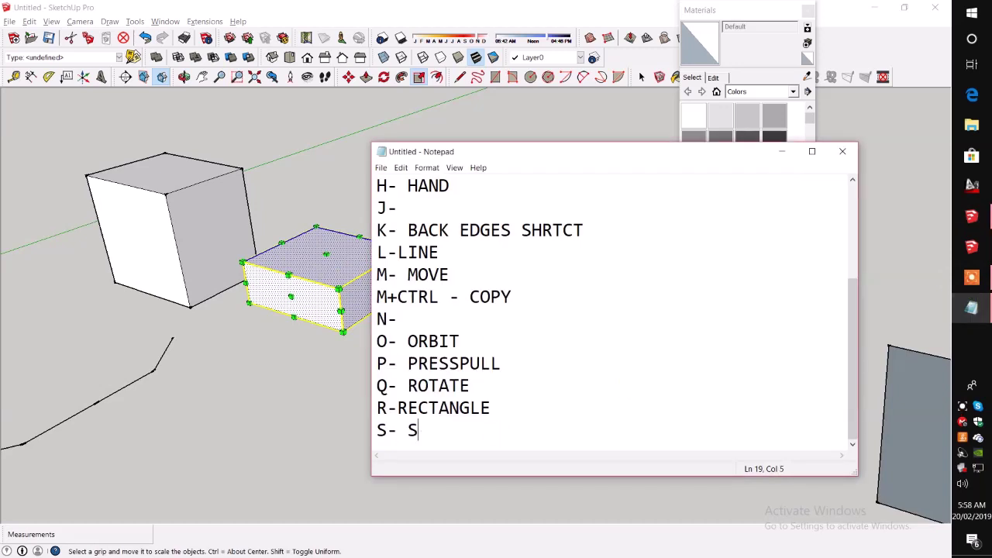
Drag the box's corner grip to resize it, cancel with Esc, and orbit the scene.
click(322, 410)
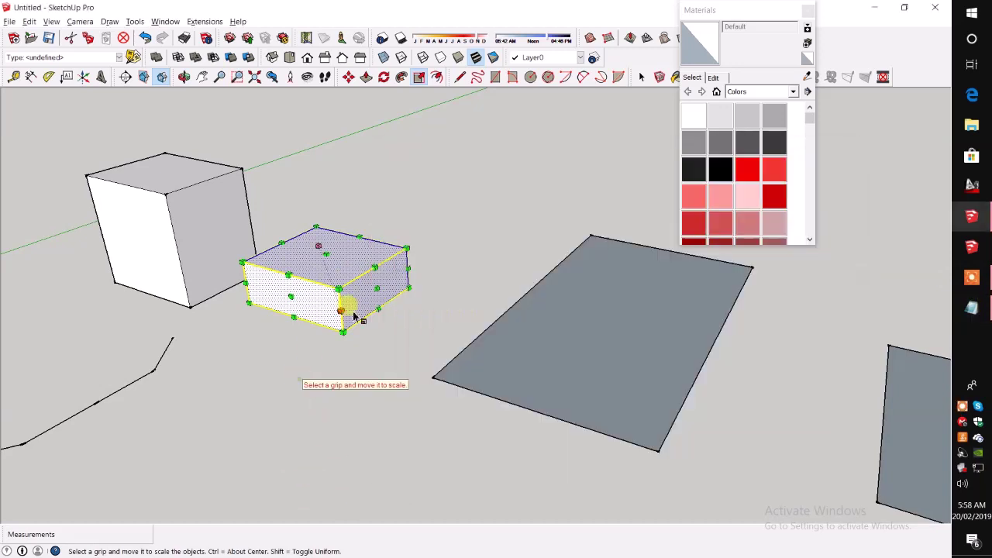
click(405, 248)
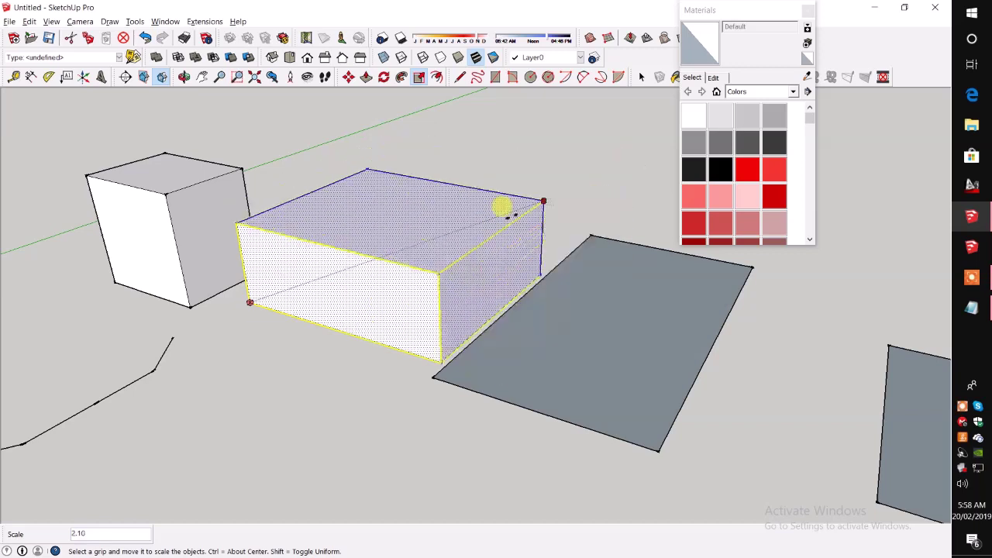
key(Escape)
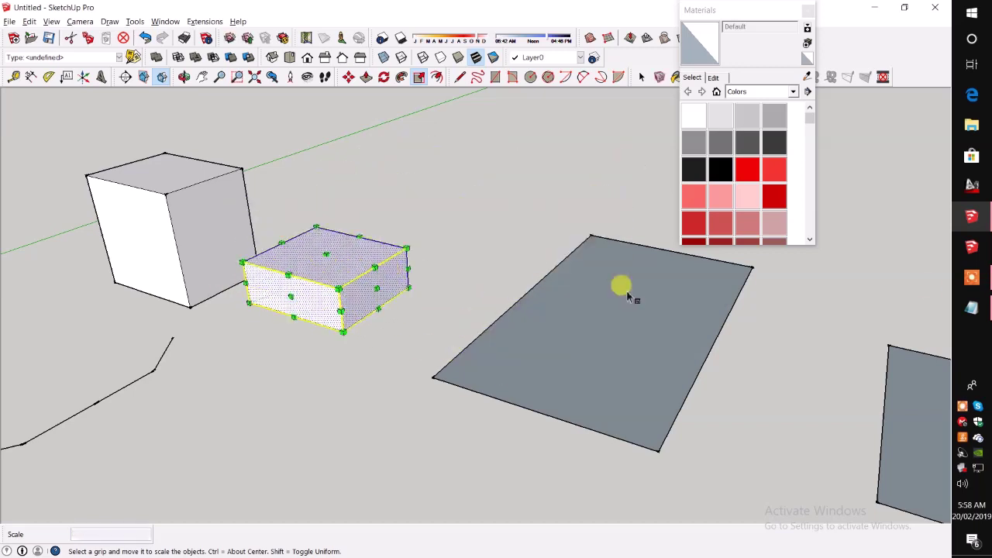
middle_drag(403, 294, 616, 287)
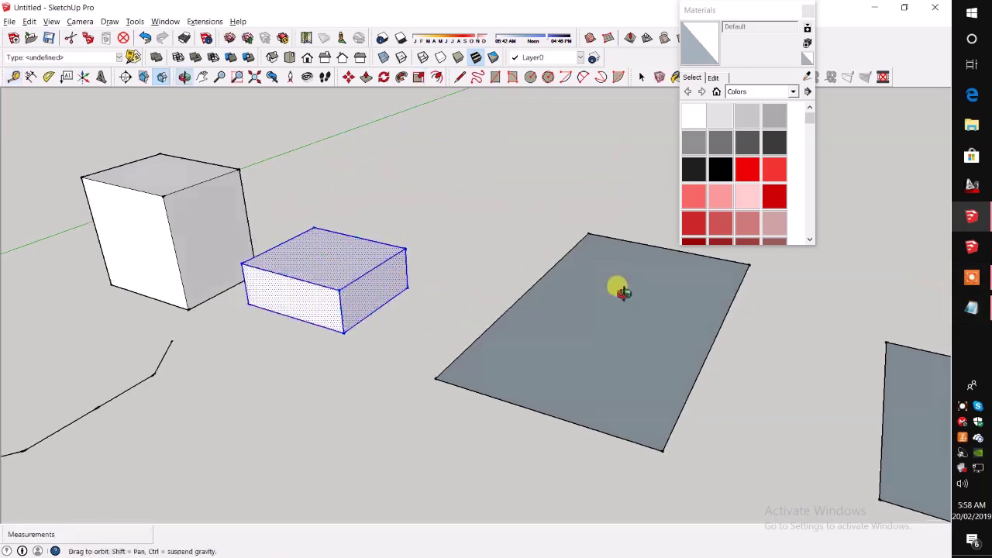
click(972, 308)
Start a new note line after S- SCALE, then pan and orbit closer to the boxes.
key(Return)
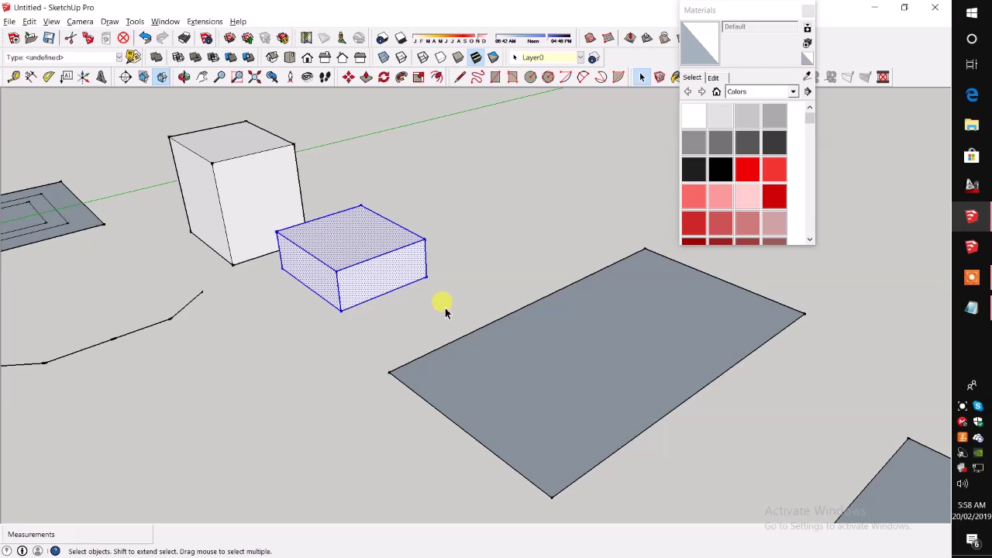
shift+middle_drag(446, 312, 415, 341)
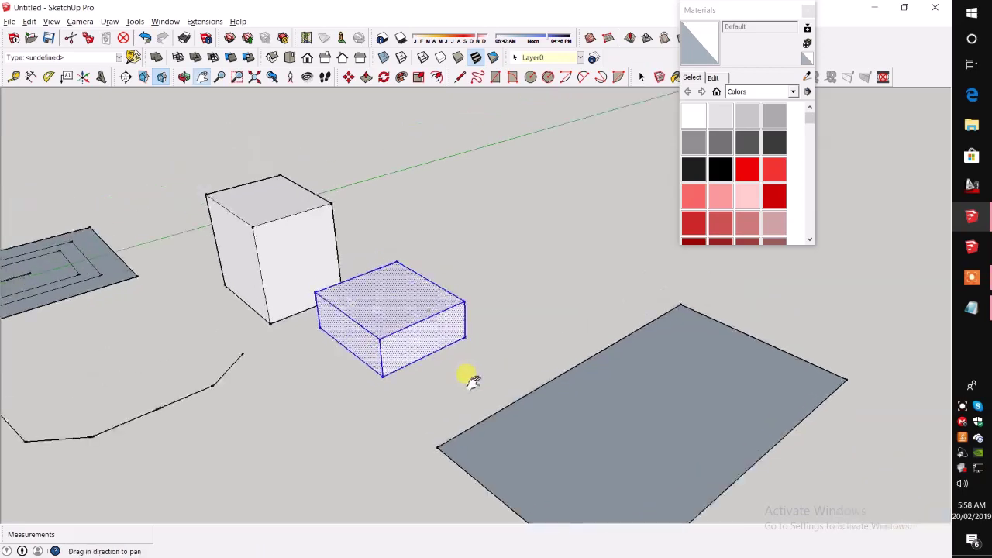
mouse_move(412, 386)
middle_down()
mouse_move(560, 390)
mouse_move(461, 406)
middle_up()
key(t)
scroll(416, 299, down, 2)
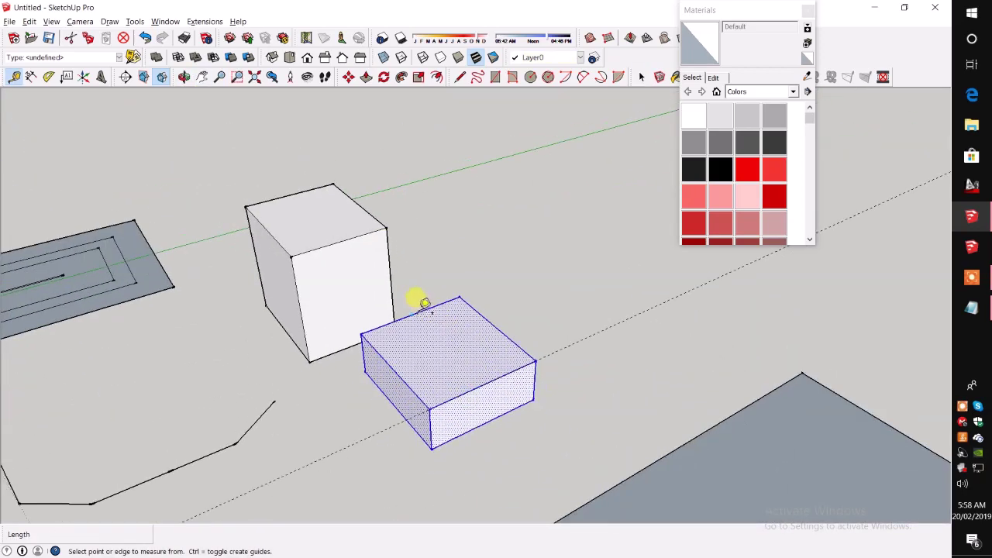
scroll(565, 348, down, 3)
key(space)
Copy the small box twice in a row beside it with Move and Ctrl.
key(m)
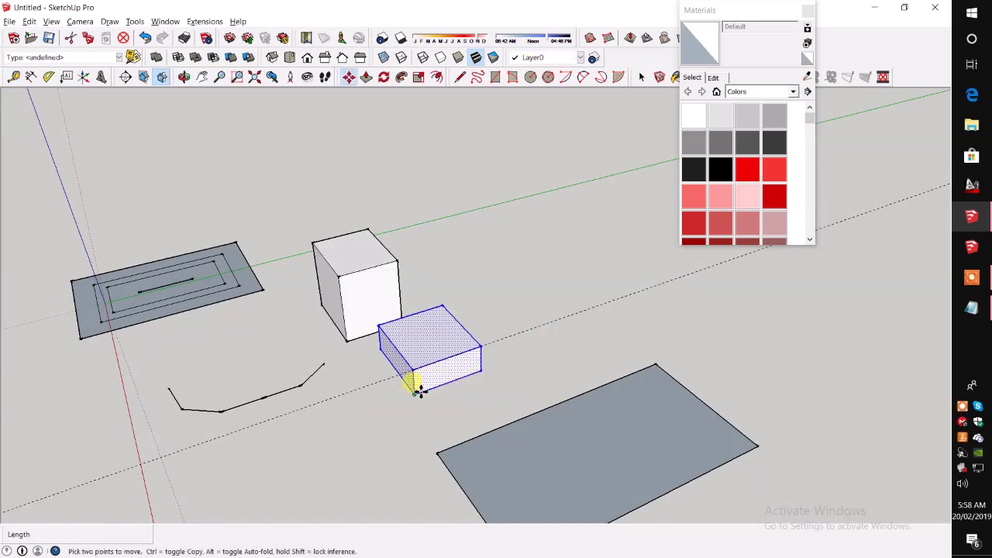
mouse_move(414, 381)
ctrl+mouse_down()
mouse_move(663, 294)
mouse_move(525, 330)
ctrl+mouse_up()
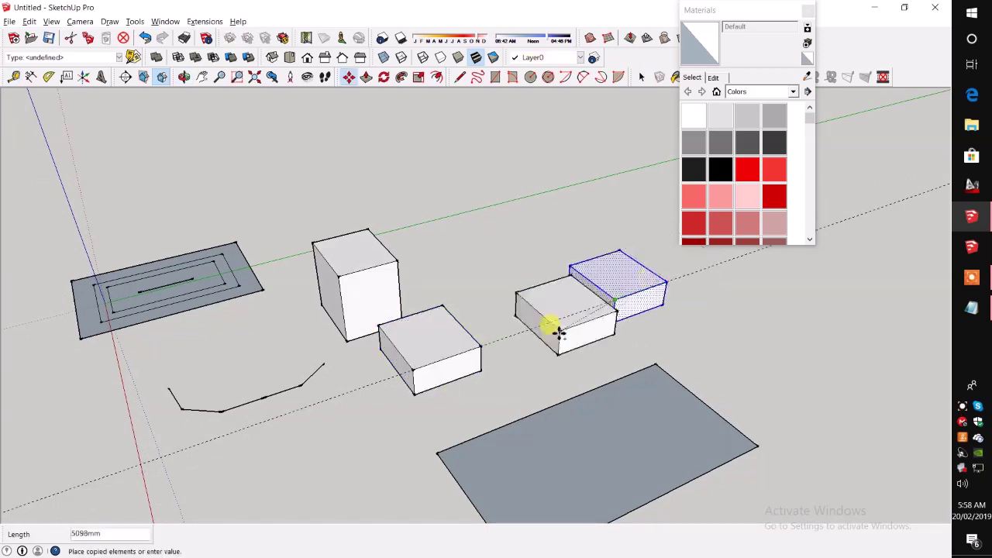
key(space)
scroll(465, 341, down, 2)
mouse_move(450, 348)
middle_down()
mouse_move(627, 305)
mouse_move(610, 315)
mouse_move(613, 298)
mouse_move(483, 361)
middle_up()
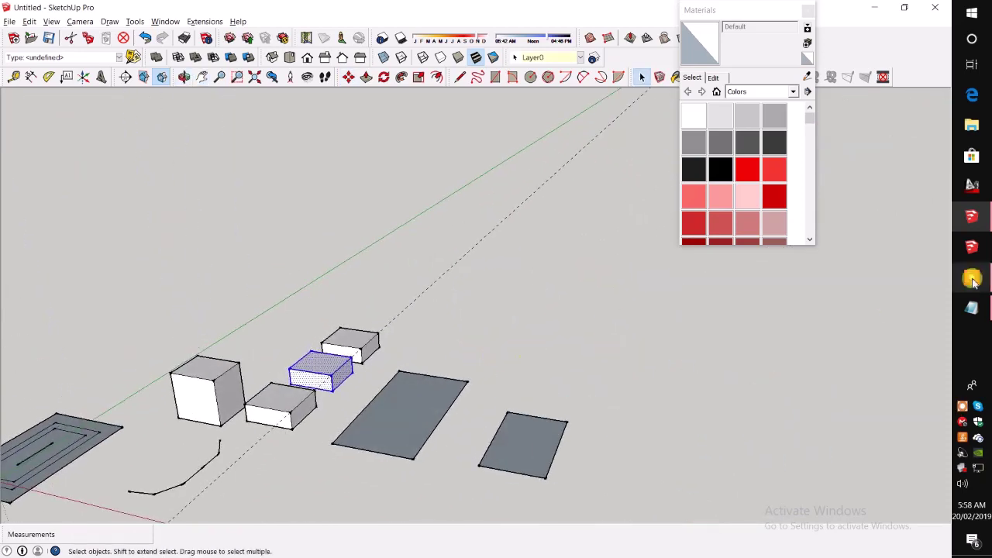
click(972, 308)
Add a blank U- line after T- TAPEMEASURE in the shortcut notes.
key(Return)
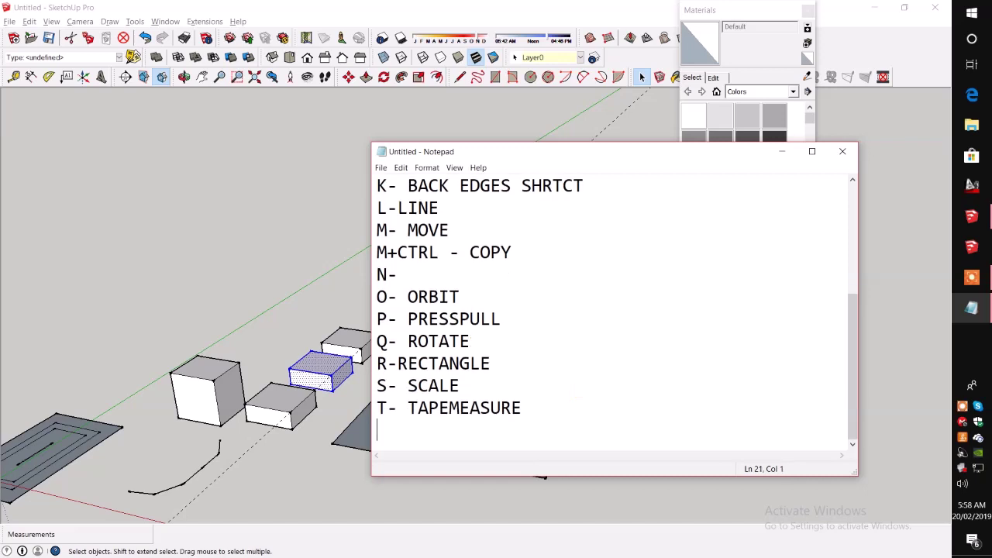
click(271, 306)
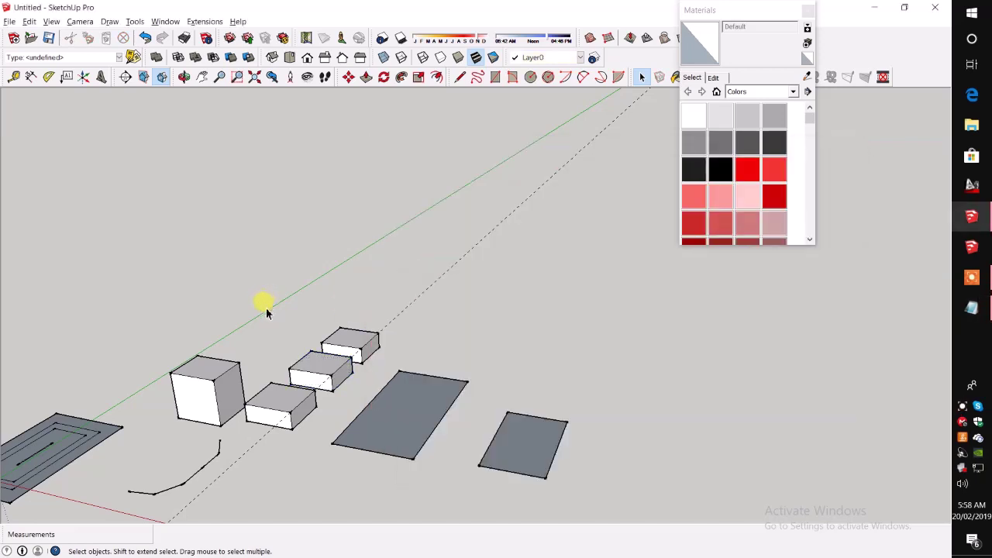
click(972, 307)
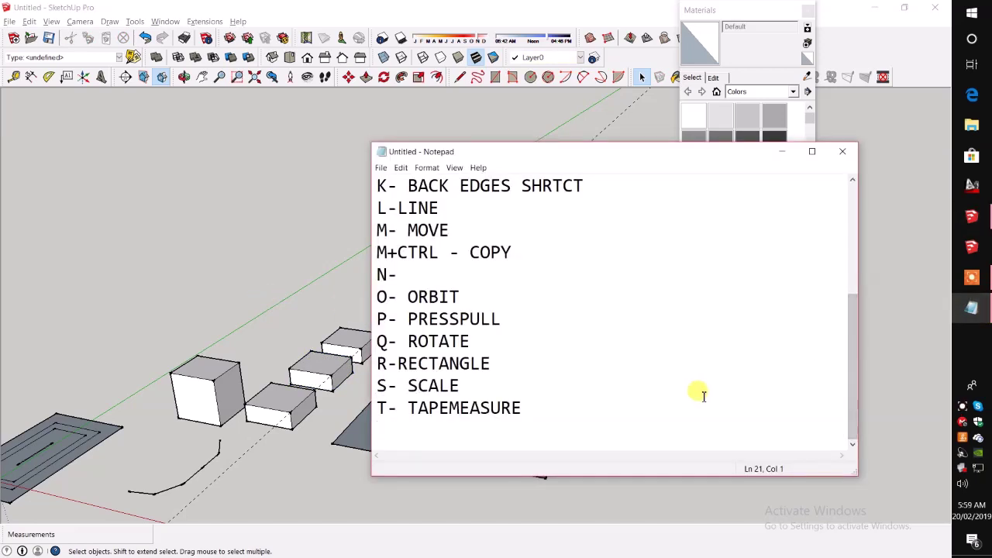
text(U-)
key(Return)
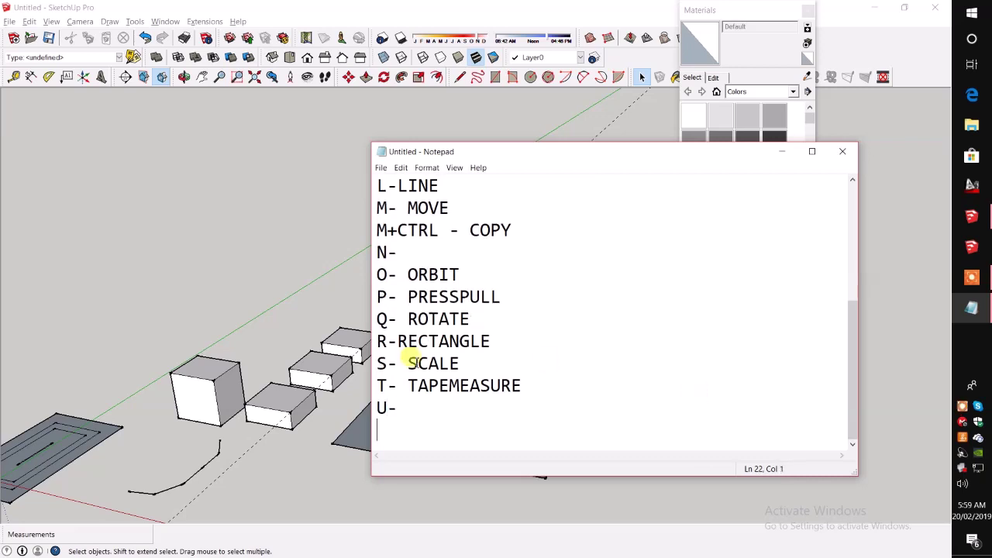
Orbit to show the vertical axis, select the middle box's top face, and add V- to the notes.
click(347, 347)
middle_drag(490, 331, 366, 336)
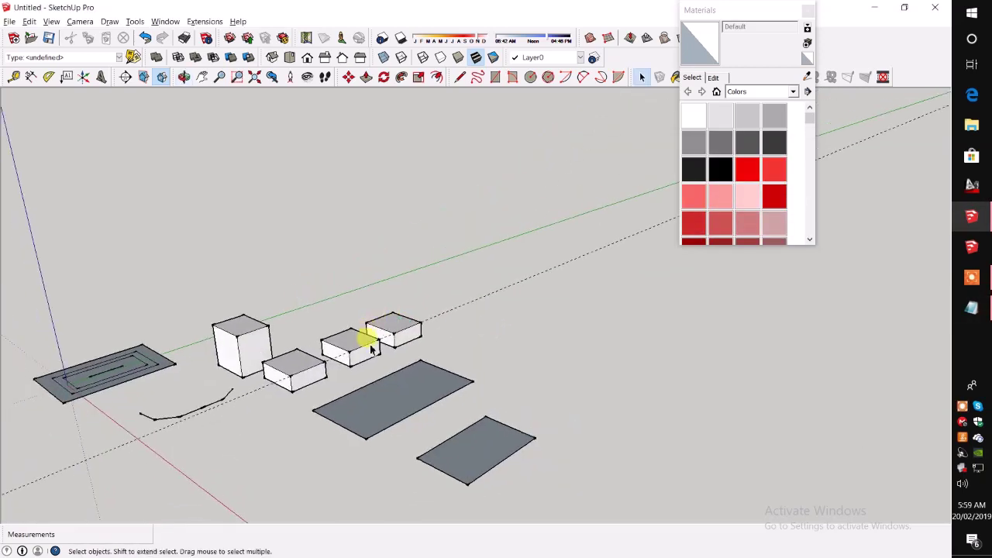
click(362, 339)
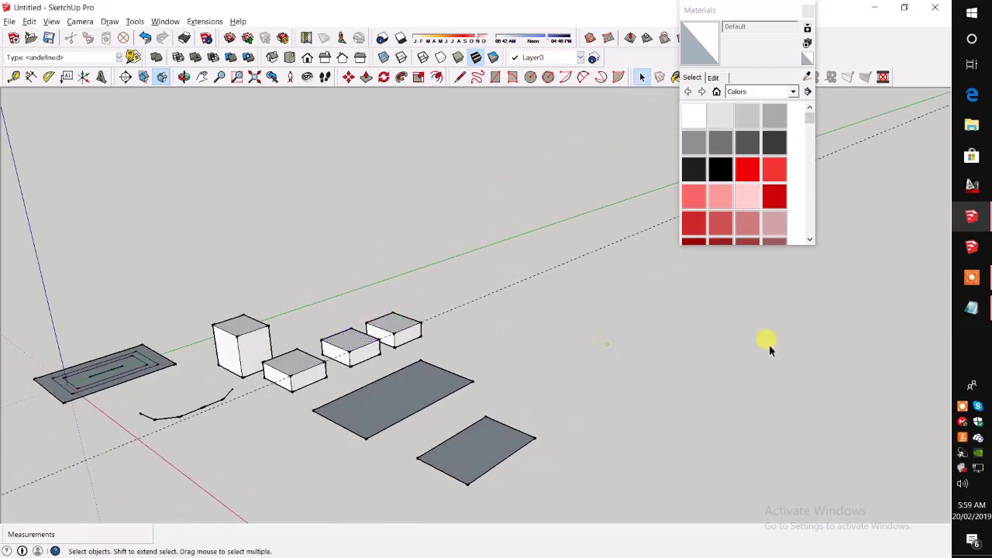
click(971, 308)
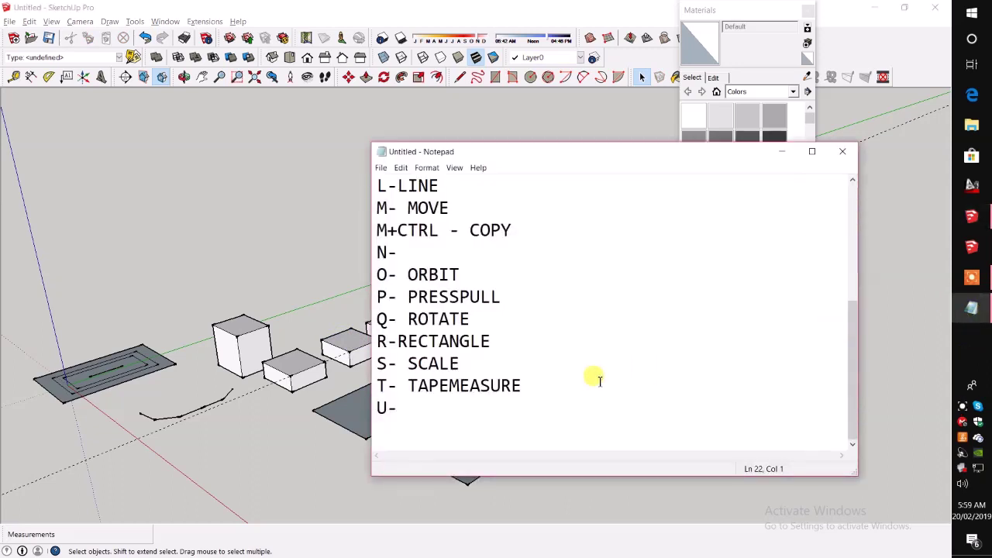
text(V-)
Select the larger gray rectangle face and start a new note line below V-.
click(228, 251)
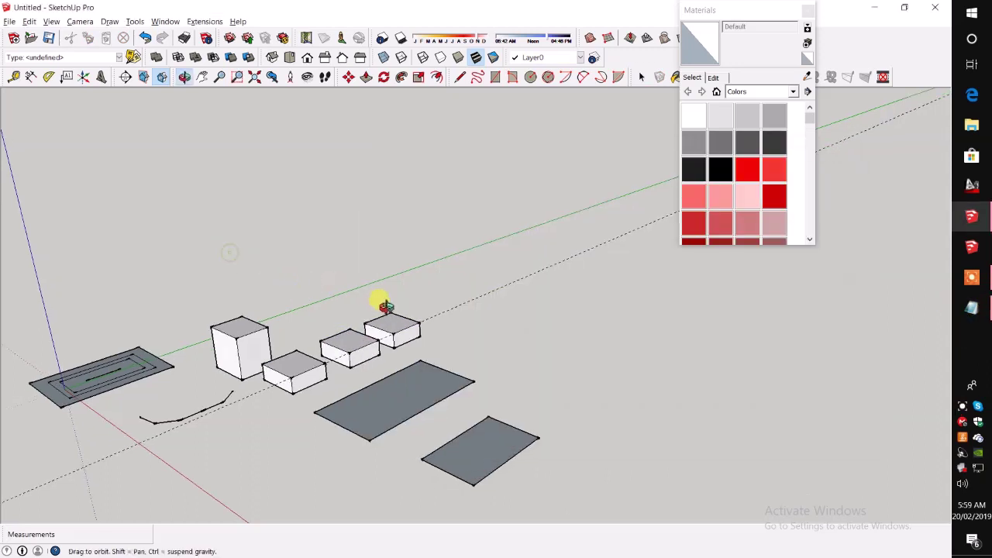
scroll(434, 330, up, 2)
click(422, 385)
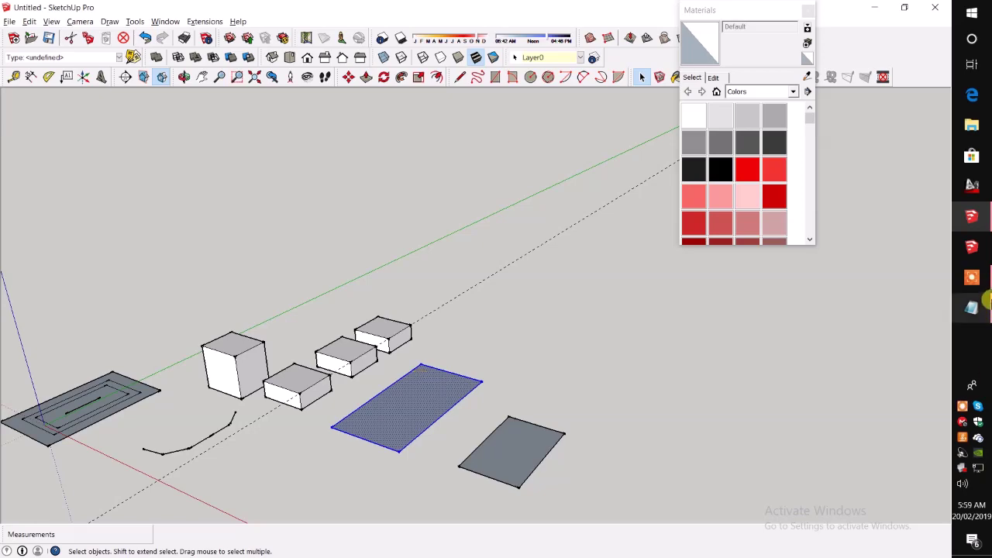
click(972, 308)
key(Return)
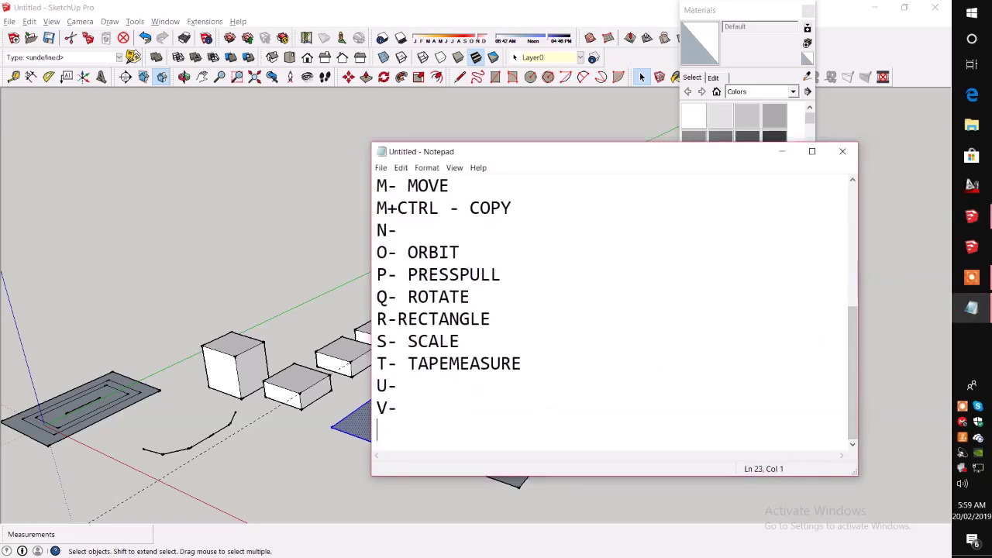